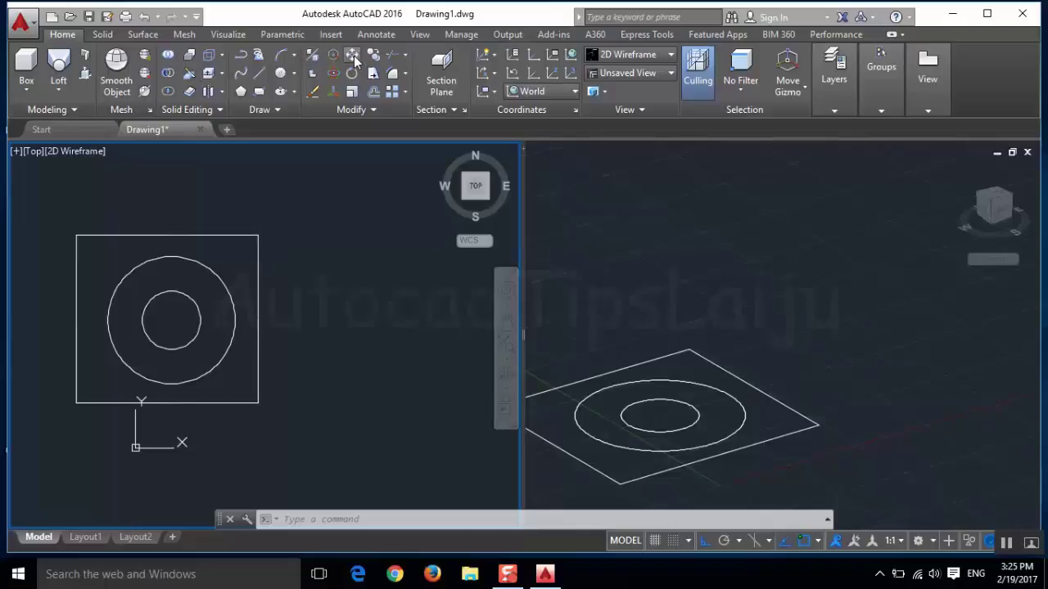
Move the rectangle 10 units straight up along the Z axis, leaving both circles in place.
click(744, 420)
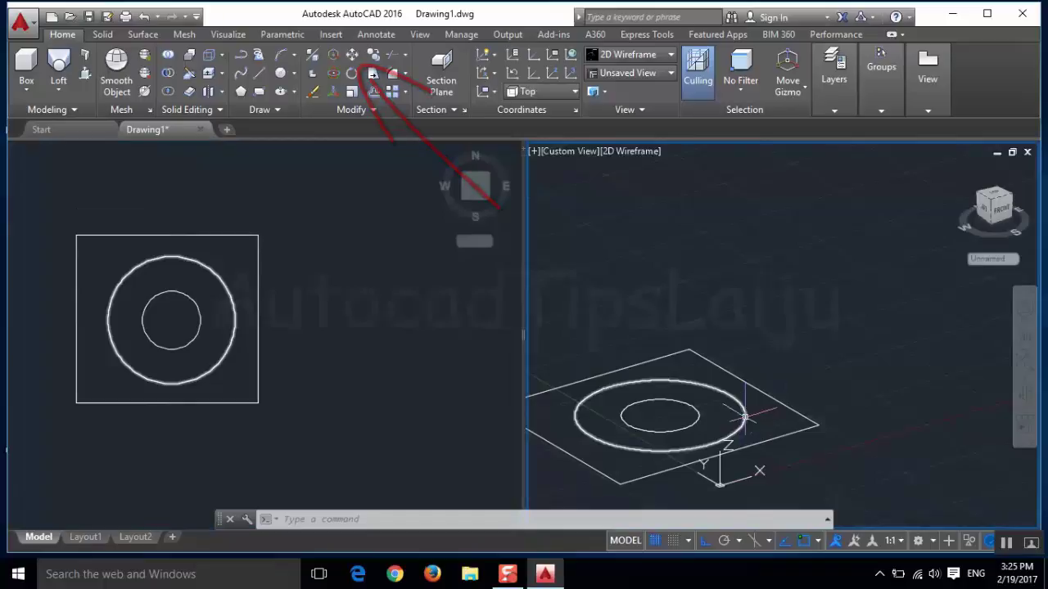
click(788, 413)
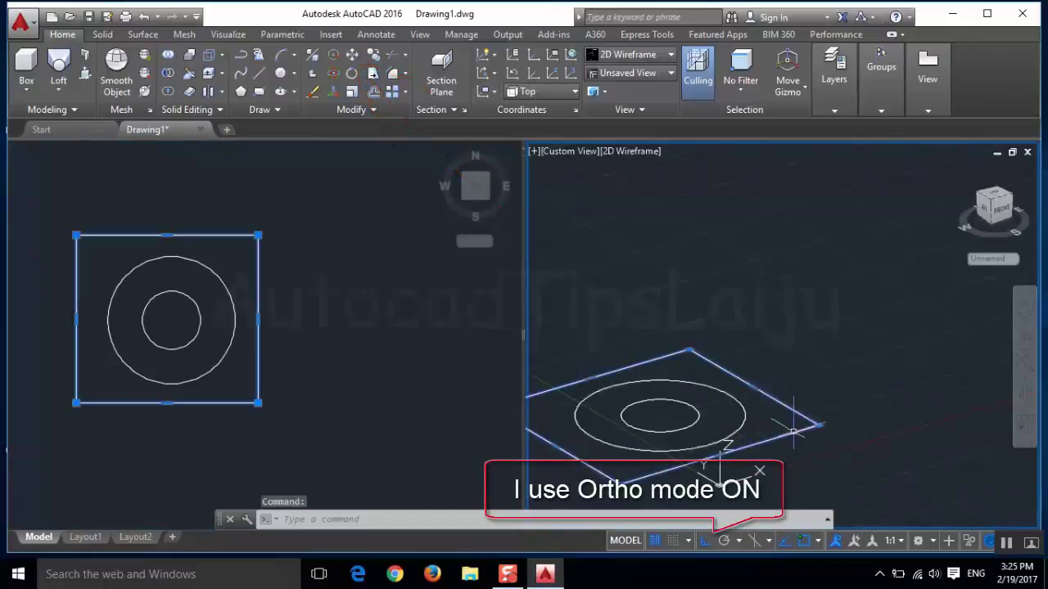
right_click(821, 379)
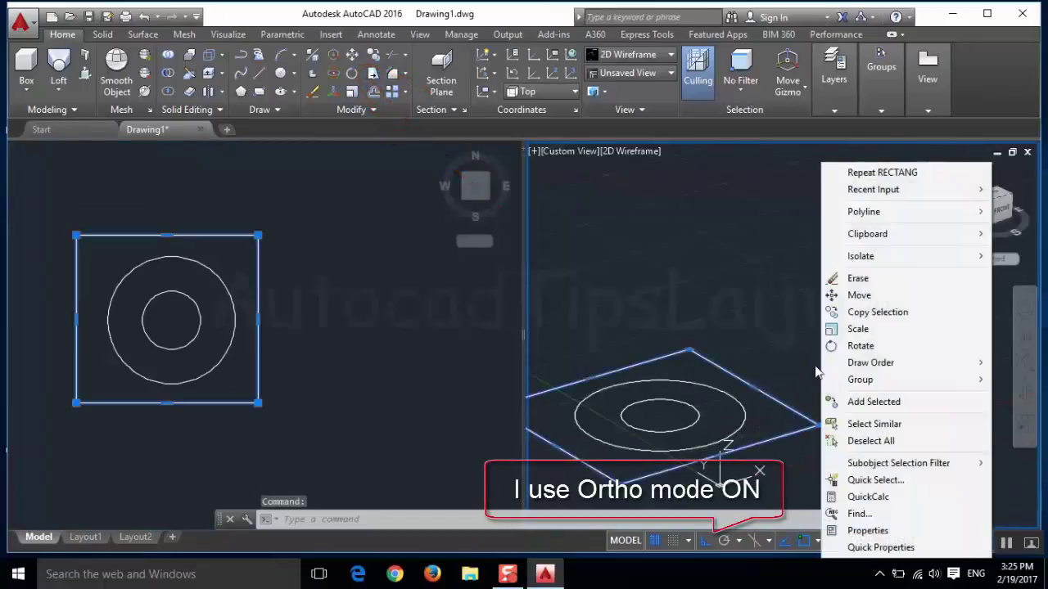
click(861, 295)
click(816, 329)
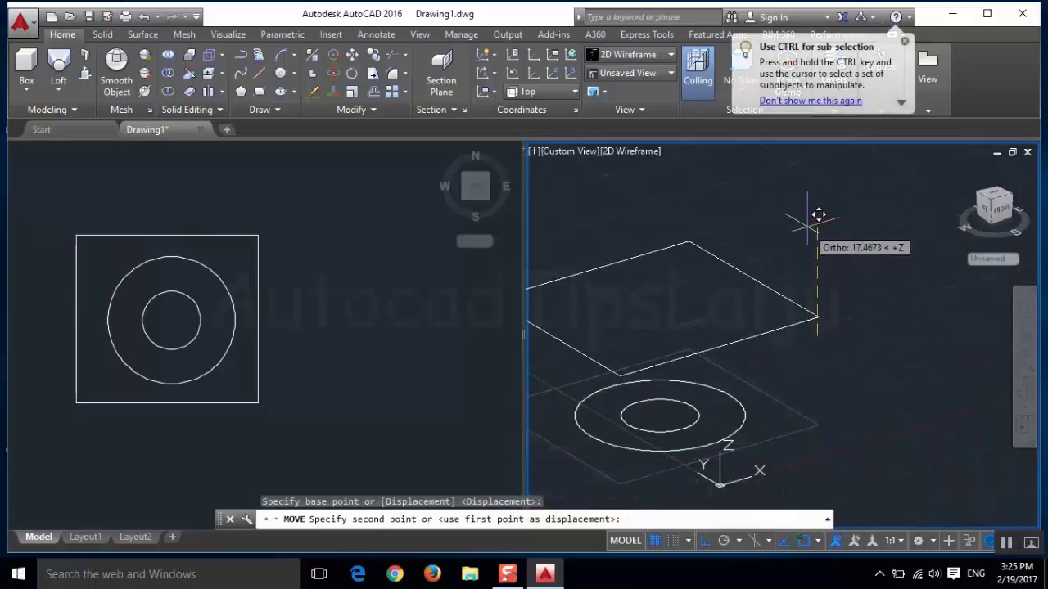
text(10)
key(Return)
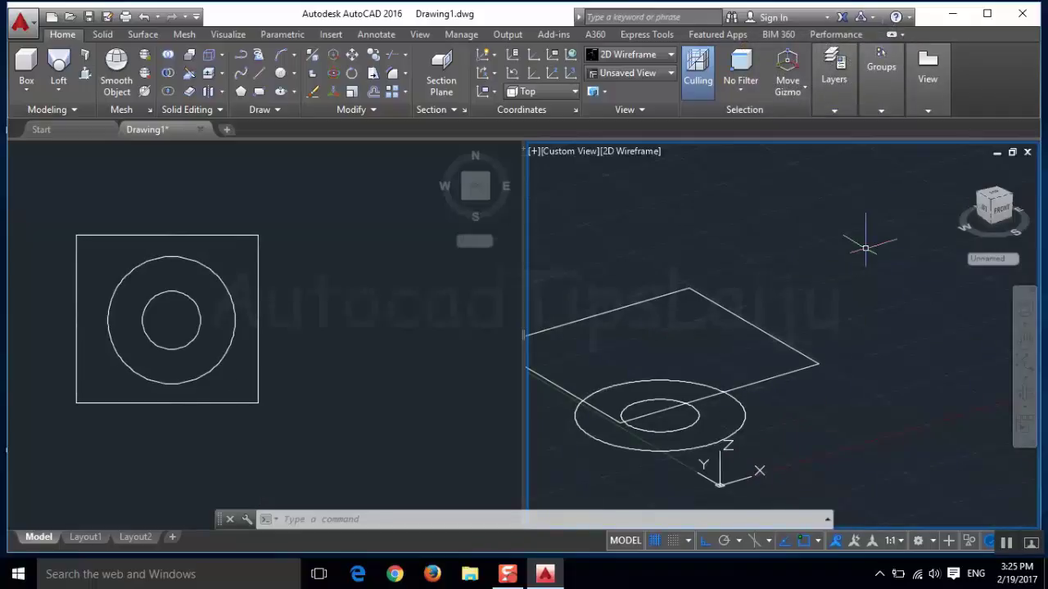
Move the large circle 20 units straight up along the Z axis.
key(space)
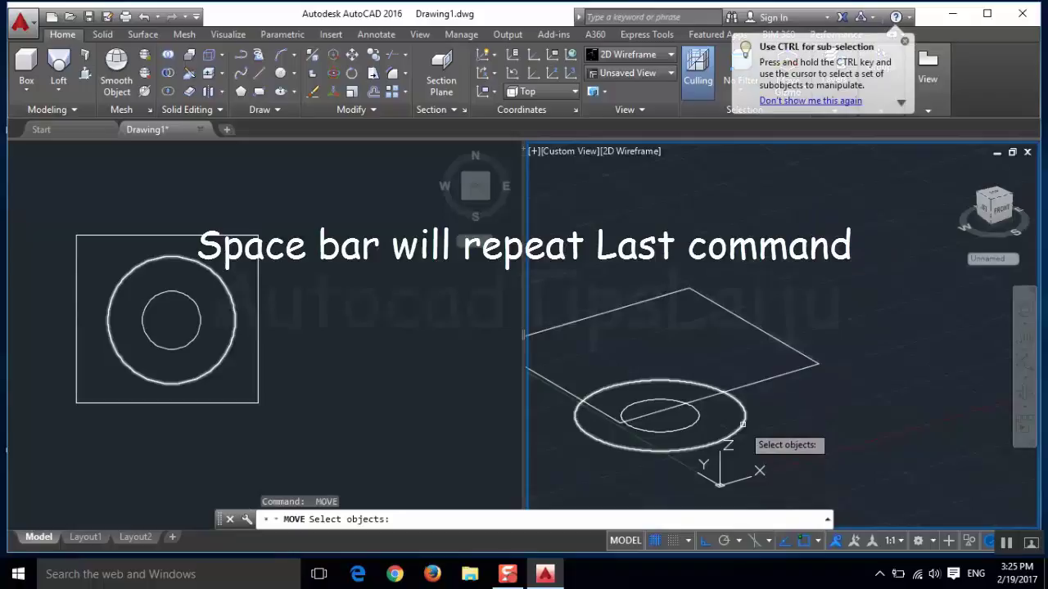
click(743, 424)
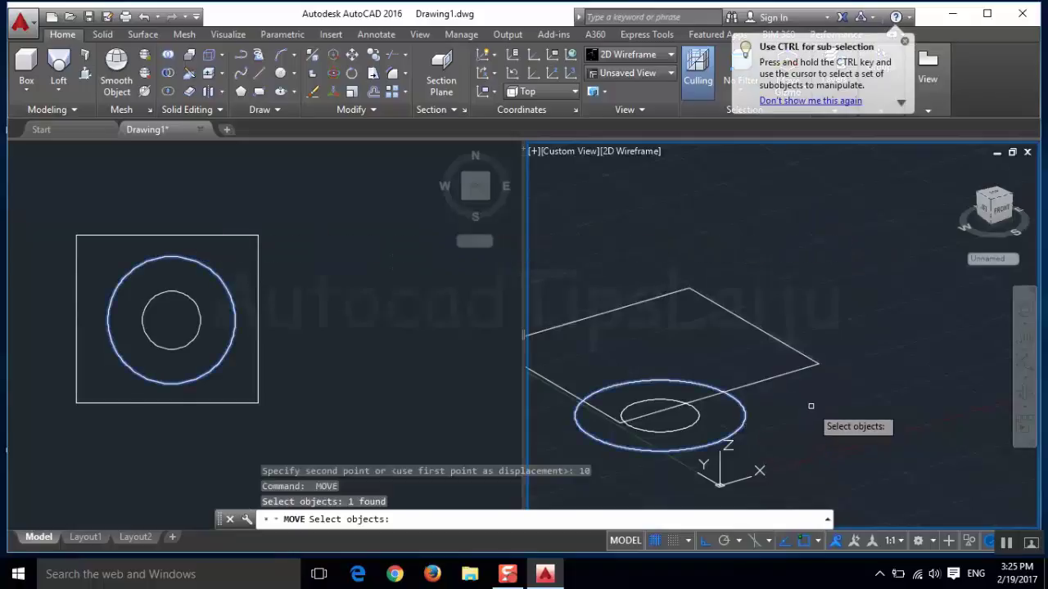
key(space)
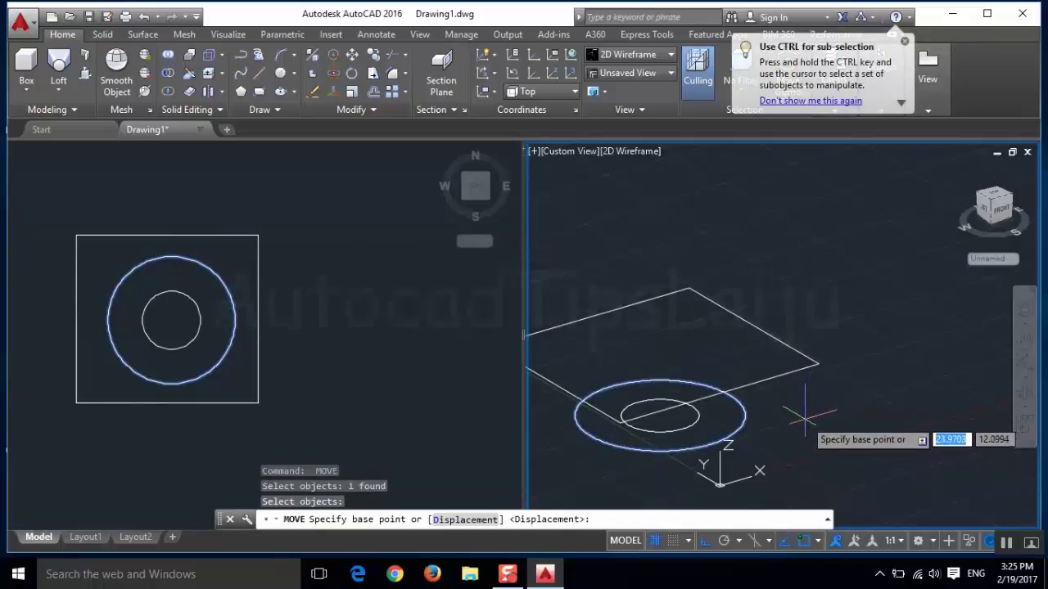
click(805, 418)
text(20)
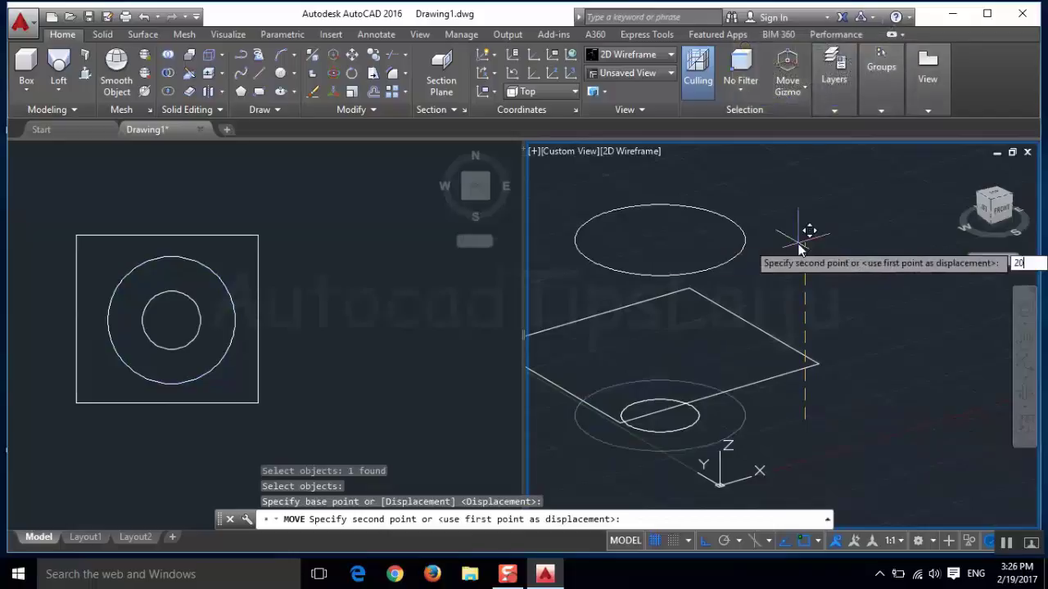
key(Return)
Make three copies of the rectangle and both circles in a row along the X axis, the first about 62 units away.
scroll(532, 312, down, 4)
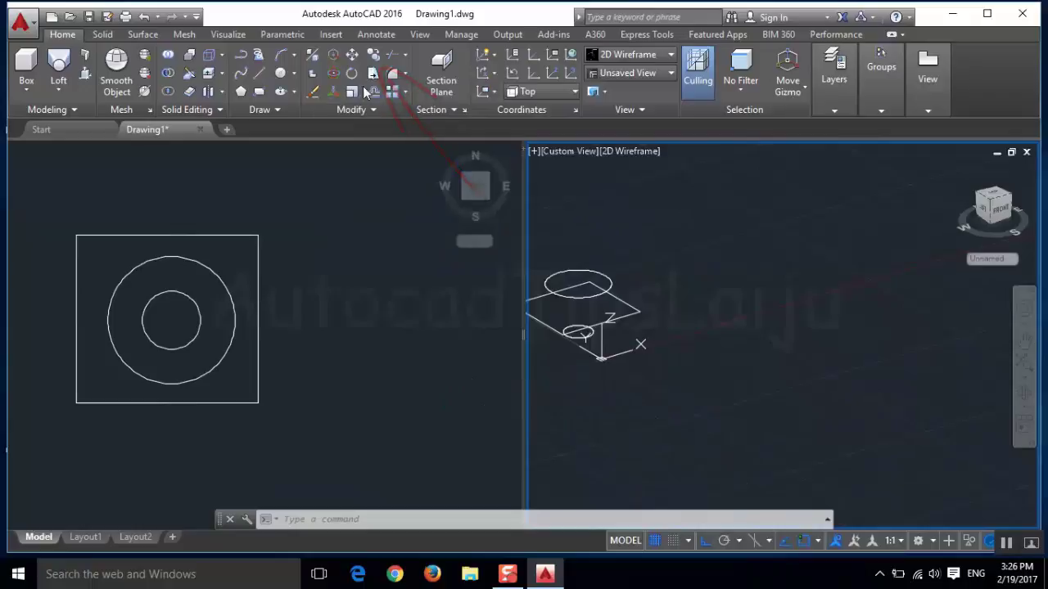
click(375, 54)
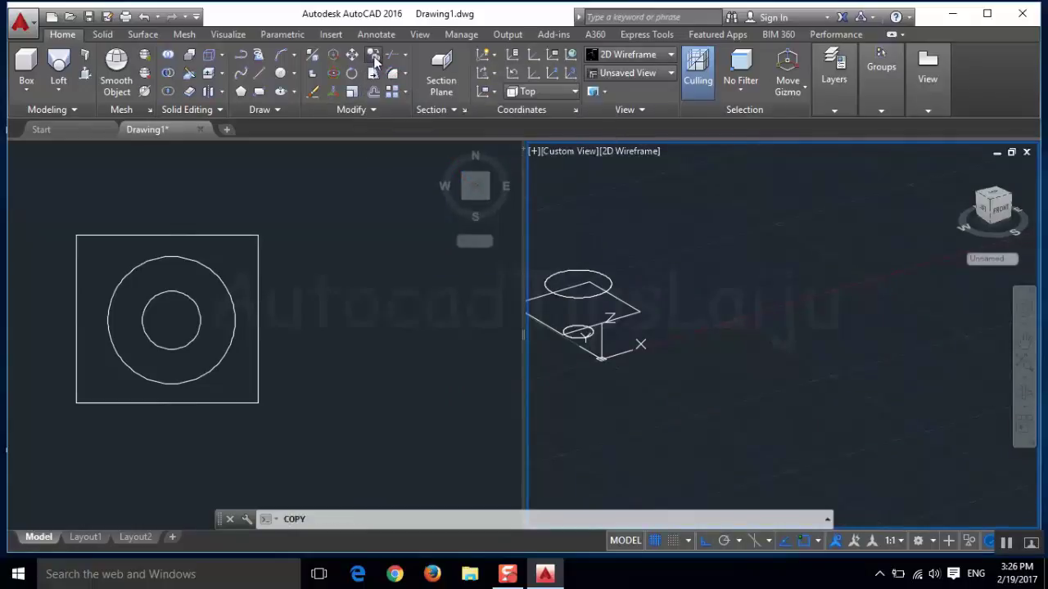
click(666, 254)
click(544, 377)
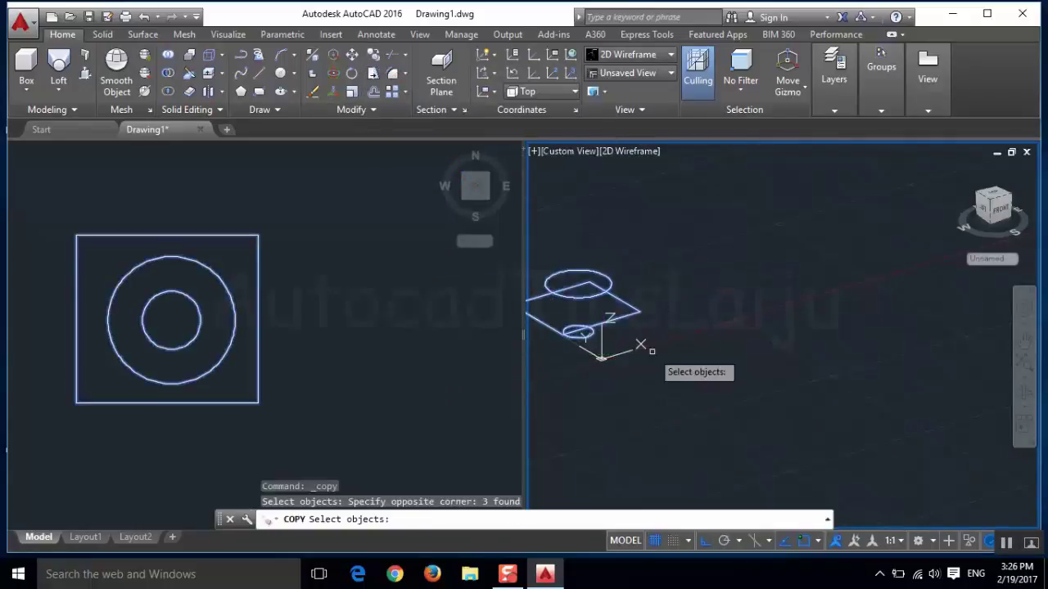
key(Return)
click(670, 303)
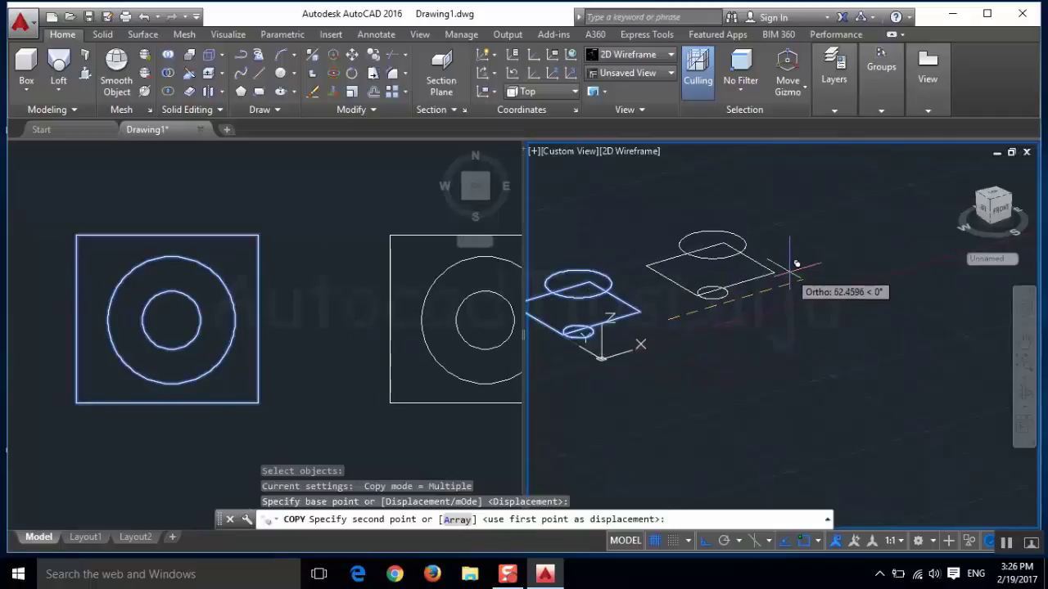
click(797, 263)
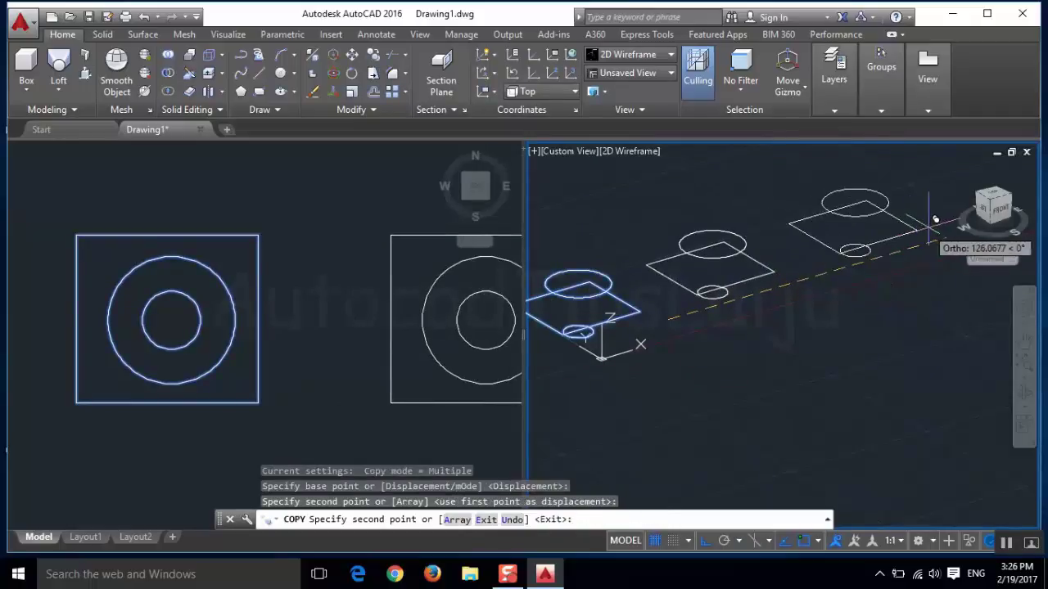
click(944, 217)
scroll(896, 264, down, 3)
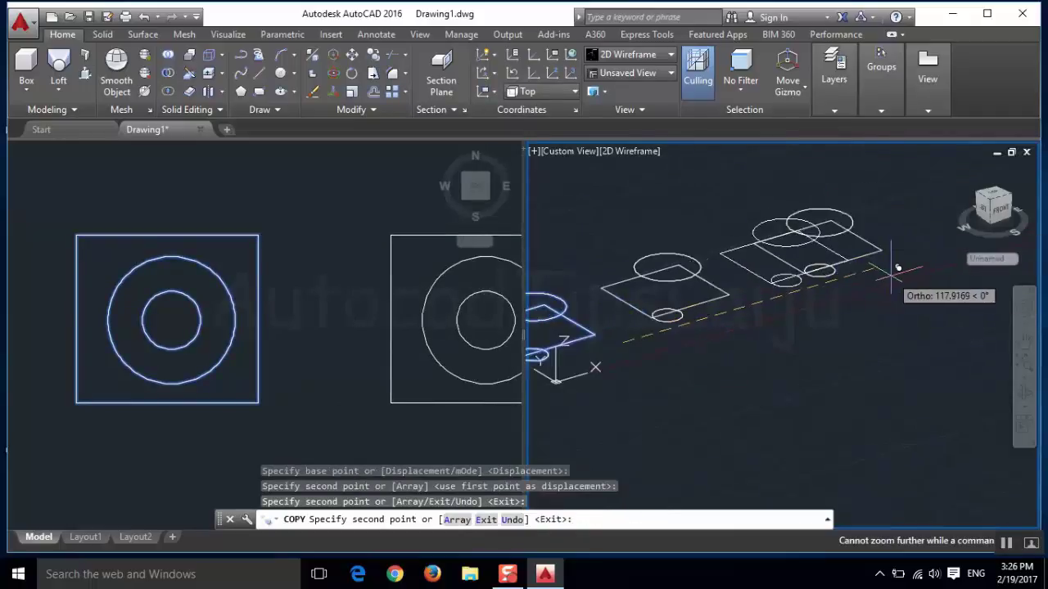
click(942, 260)
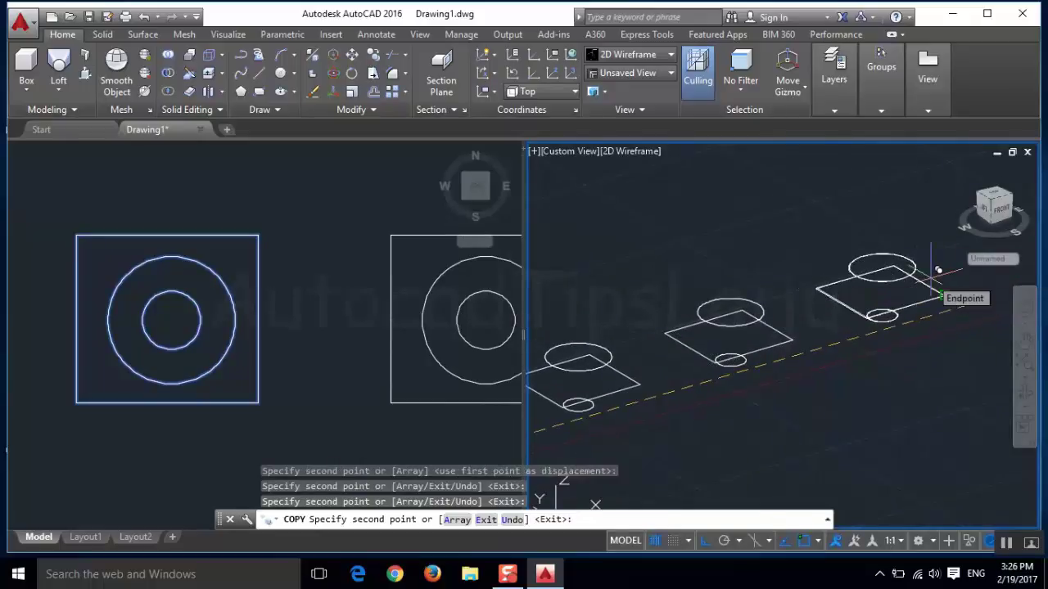
key(Escape)
Loft the original profile set into a solid using cross sections only, in the order small circle, rectangle, large circle.
scroll(830, 416, down, 3)
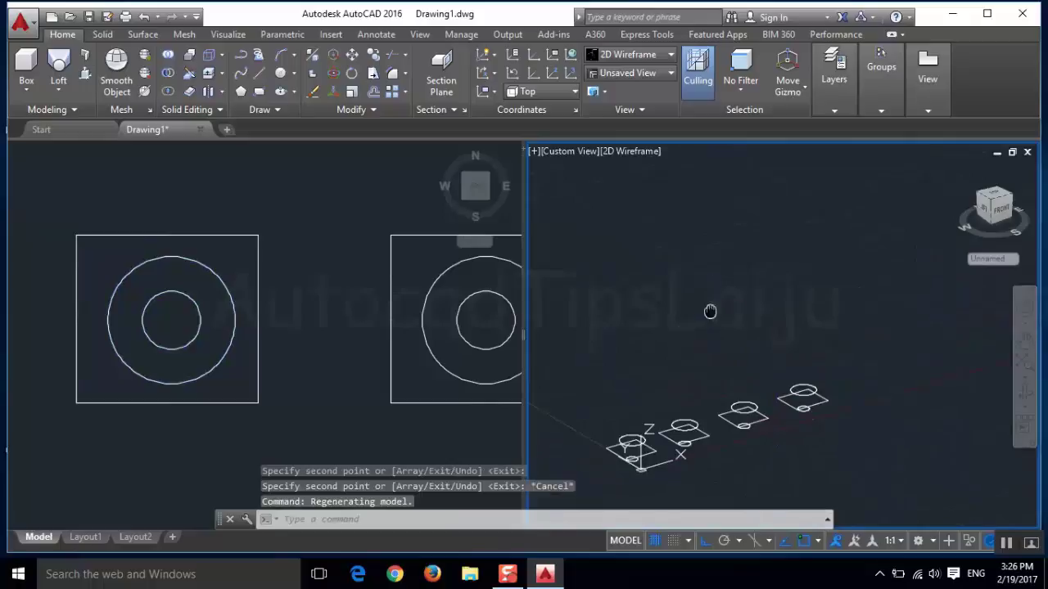
middle_click(753, 227)
middle_click(753, 227)
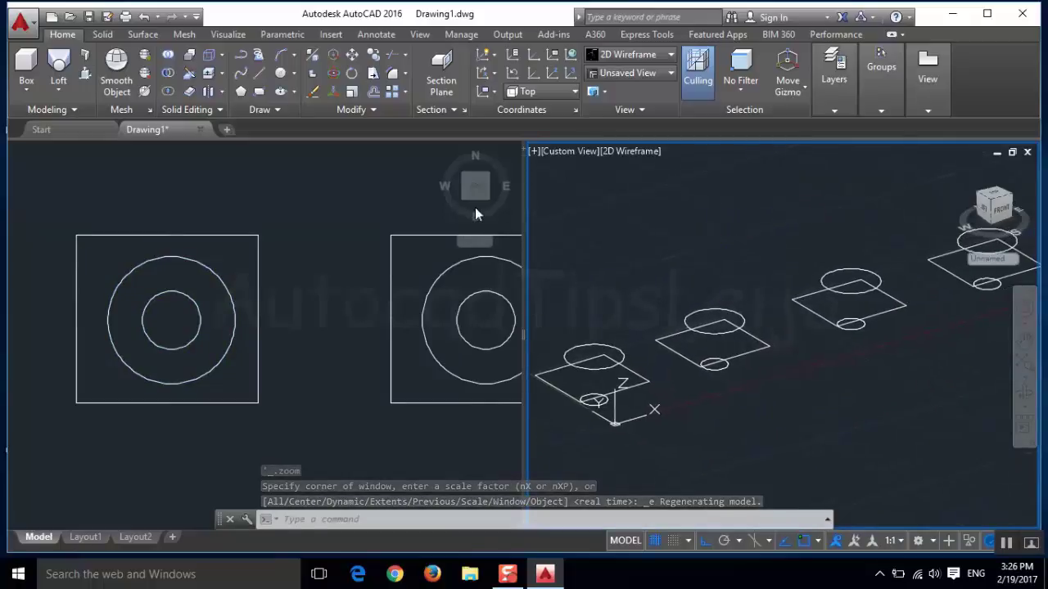
scroll(693, 348, up, 2)
scroll(694, 348, up, 1)
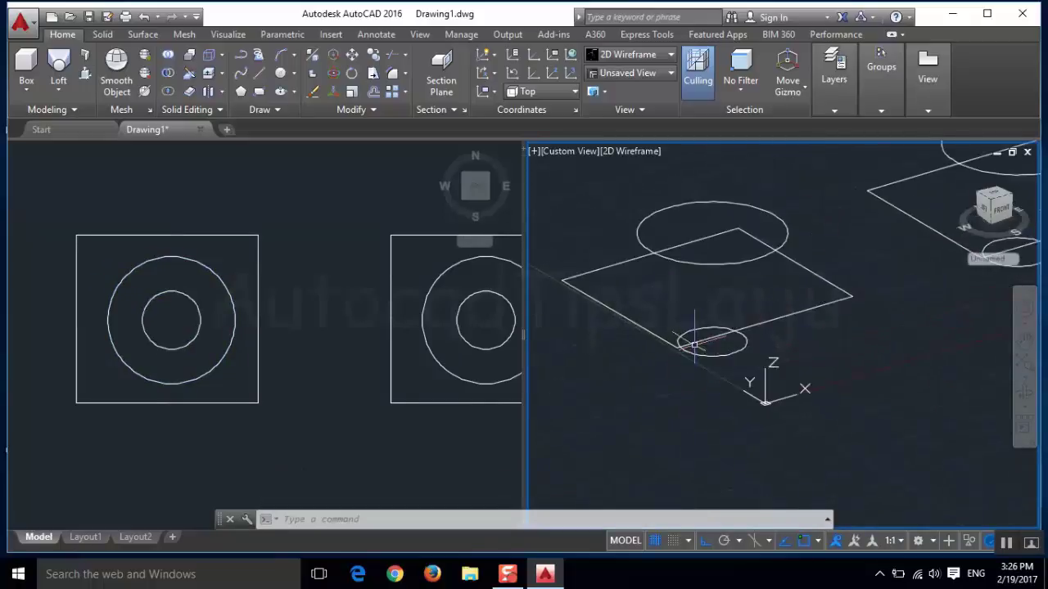
click(60, 61)
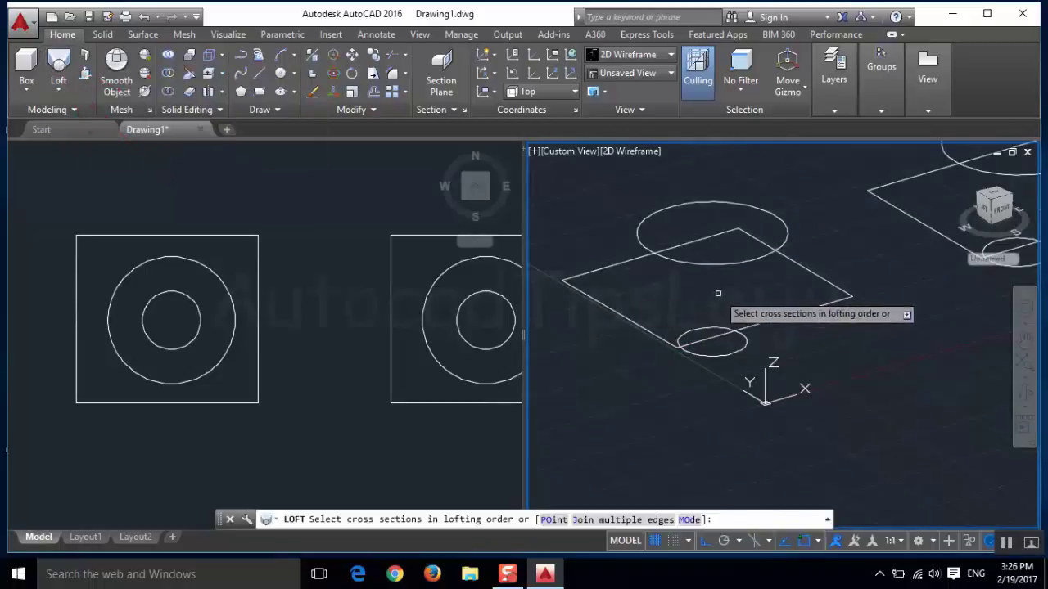
click(731, 353)
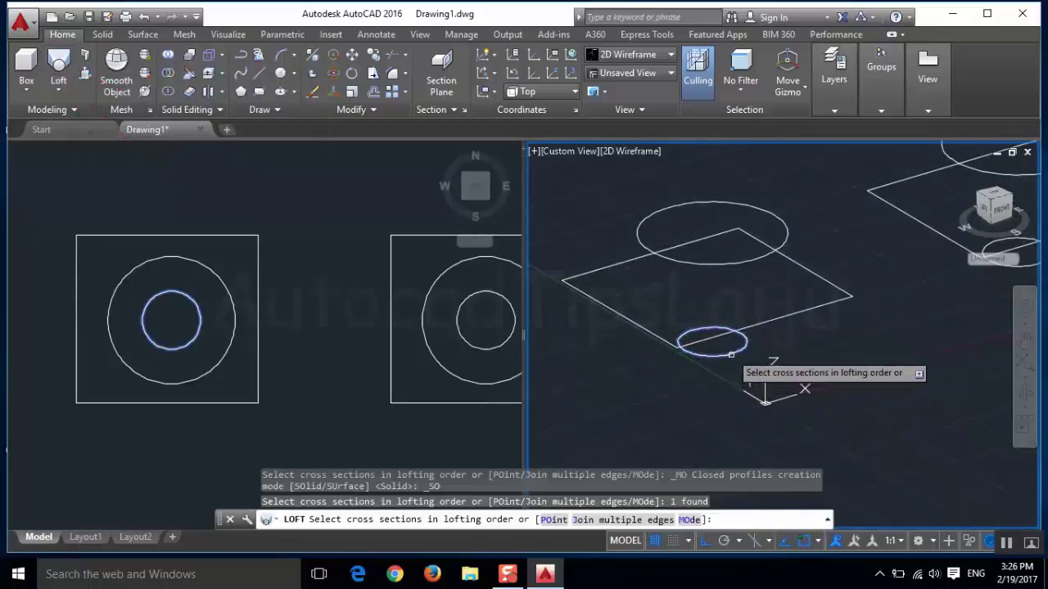
click(771, 322)
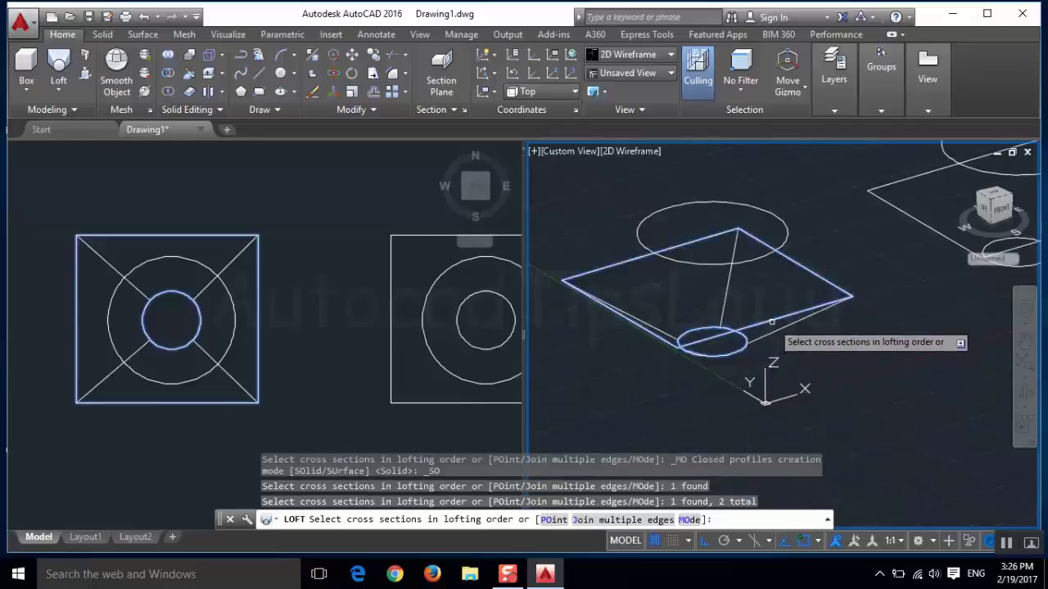
click(755, 259)
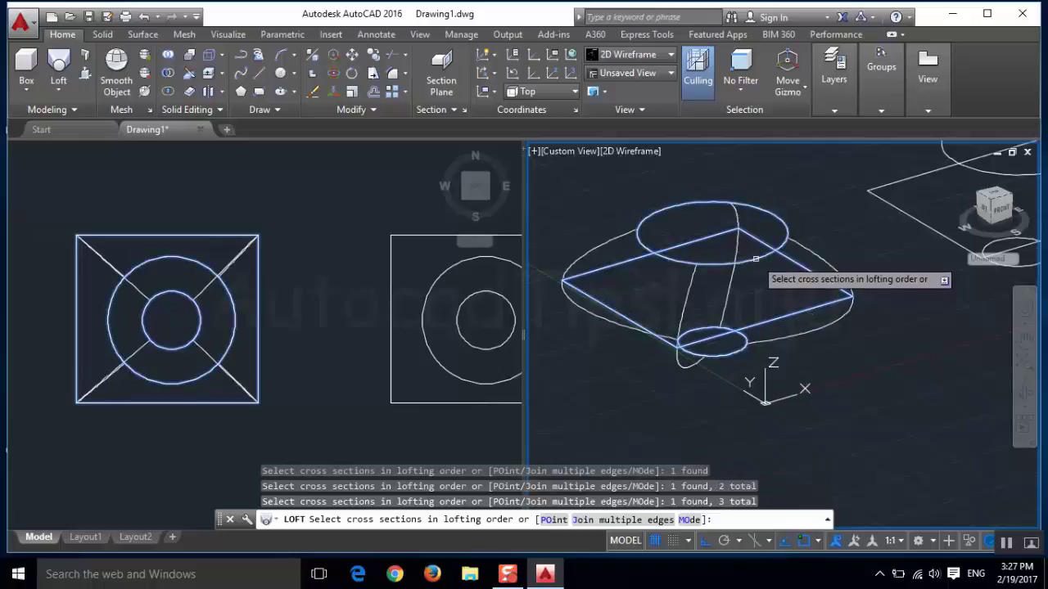
key(Return)
key(Return)
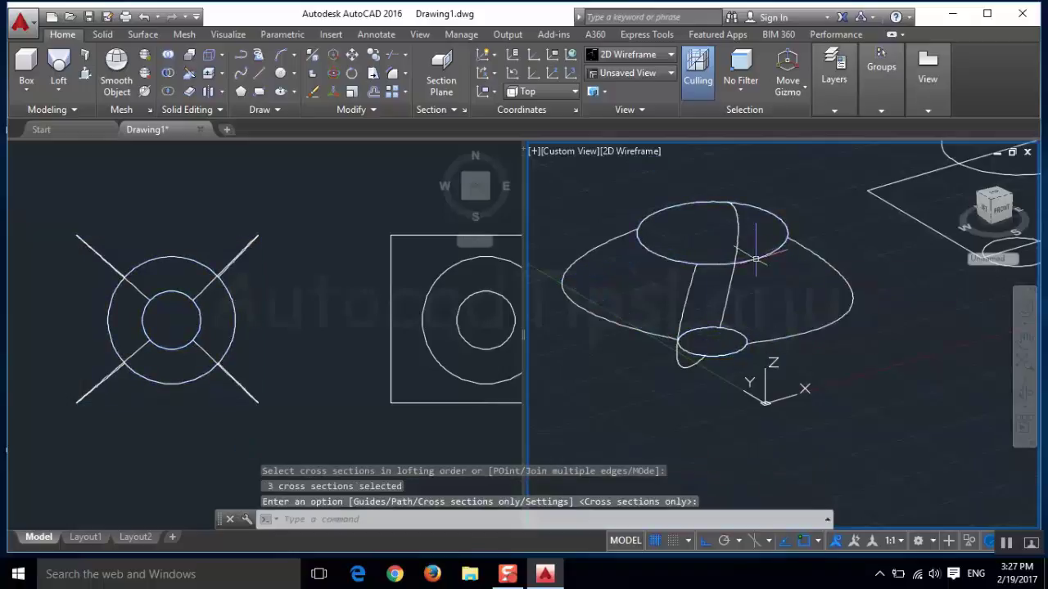
Set the visual style of the 3D viewport to Shades of Gray.
click(670, 55)
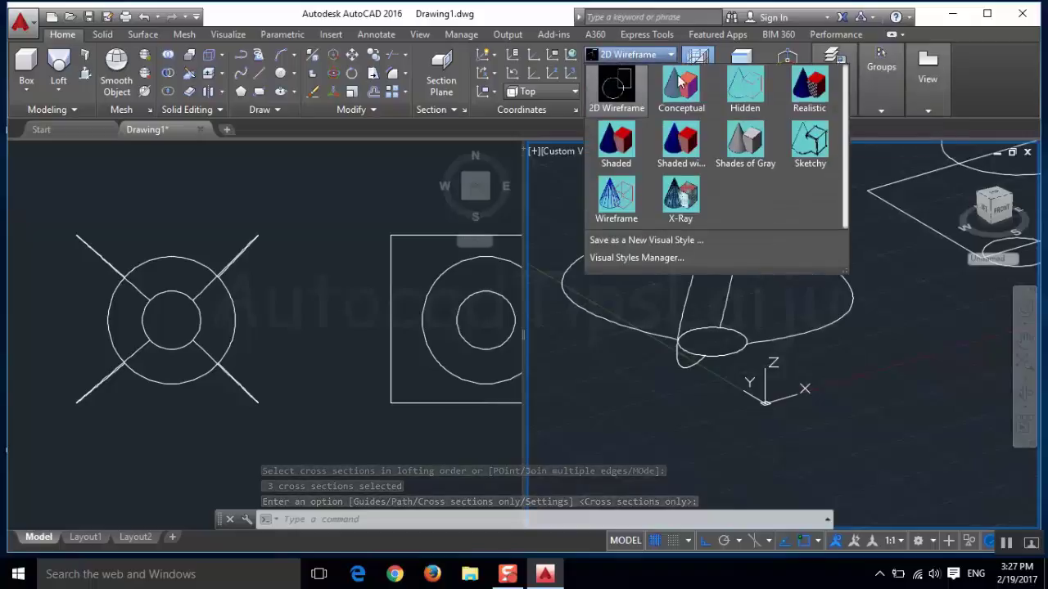
click(758, 150)
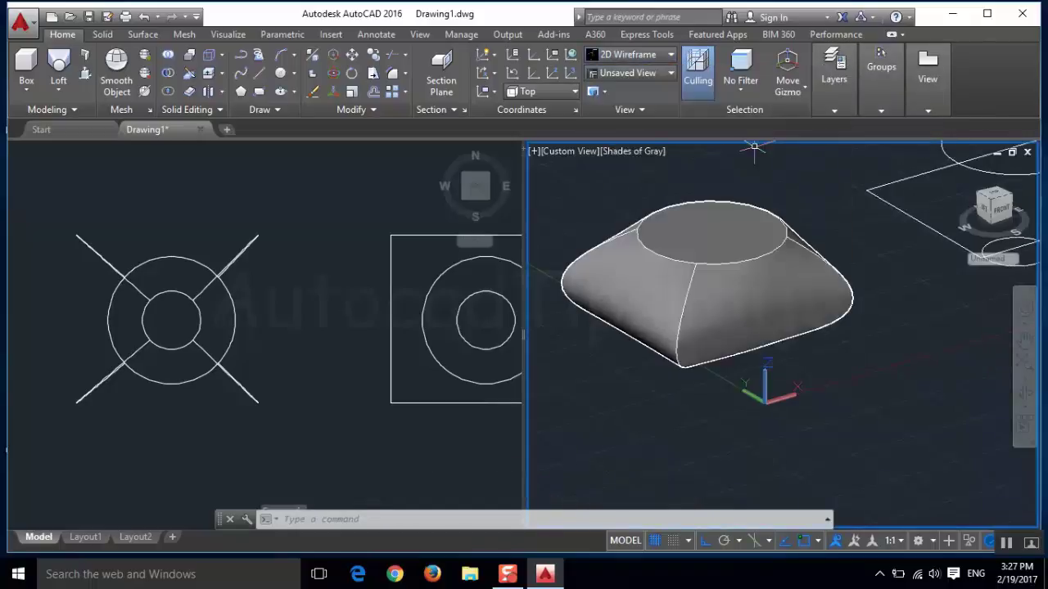
mouse_move(815, 304)
shift+middle_down()
mouse_move(791, 360)
mouse_move(770, 370)
shift+middle_up()
Loft the second profile set into a solid using cross sections only, in the order small circle, large circle, rectangle.
text(loft)
key(Return)
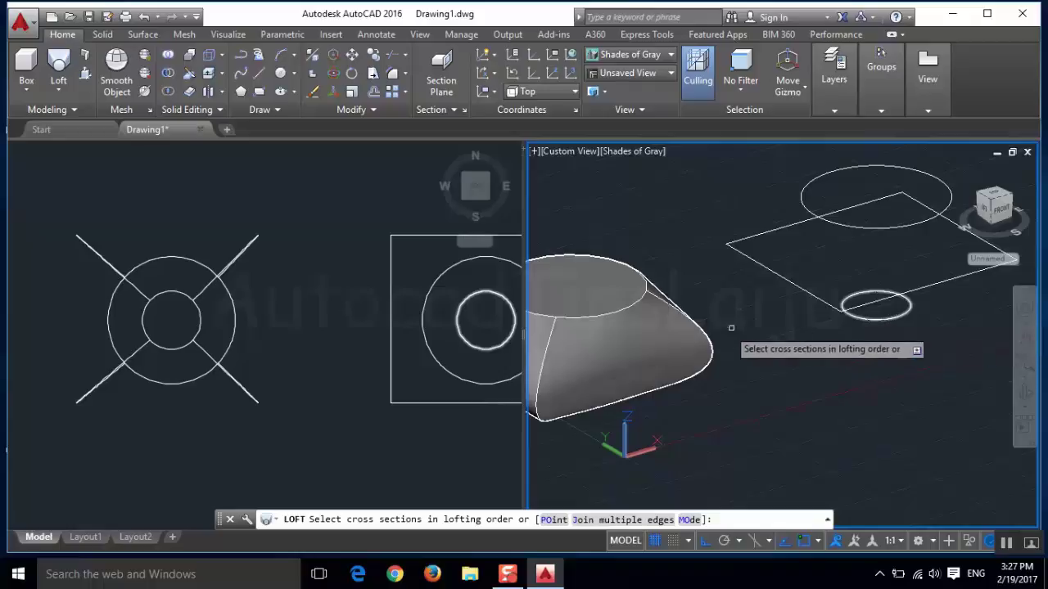
click(898, 316)
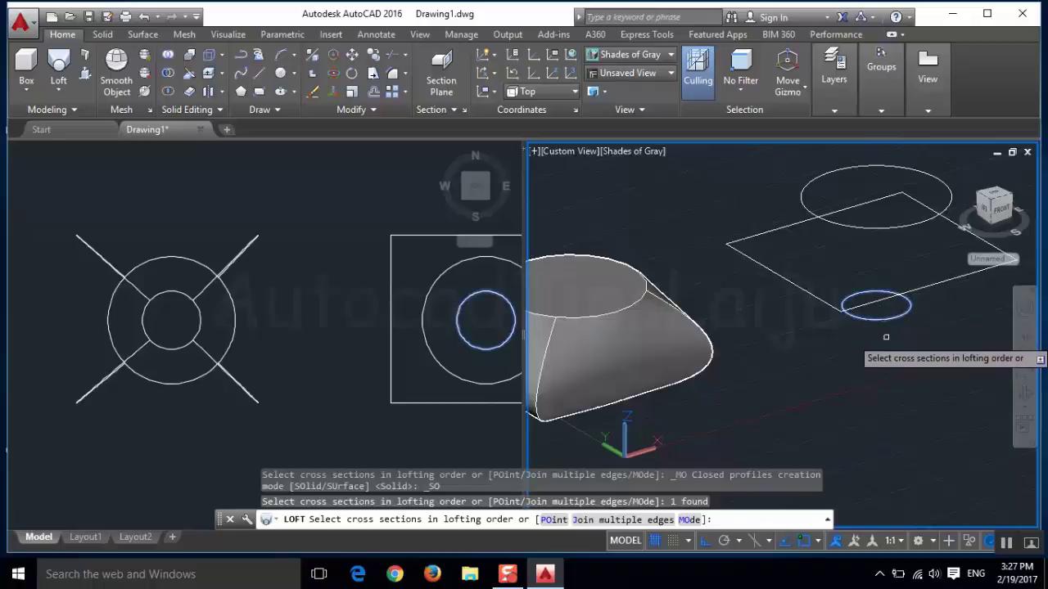
click(908, 226)
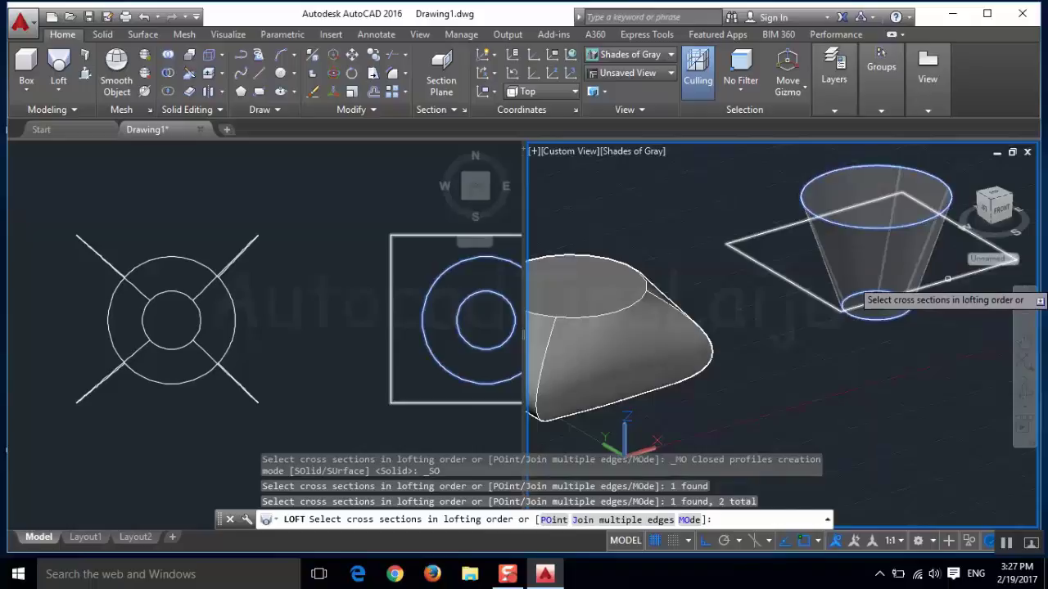
click(947, 279)
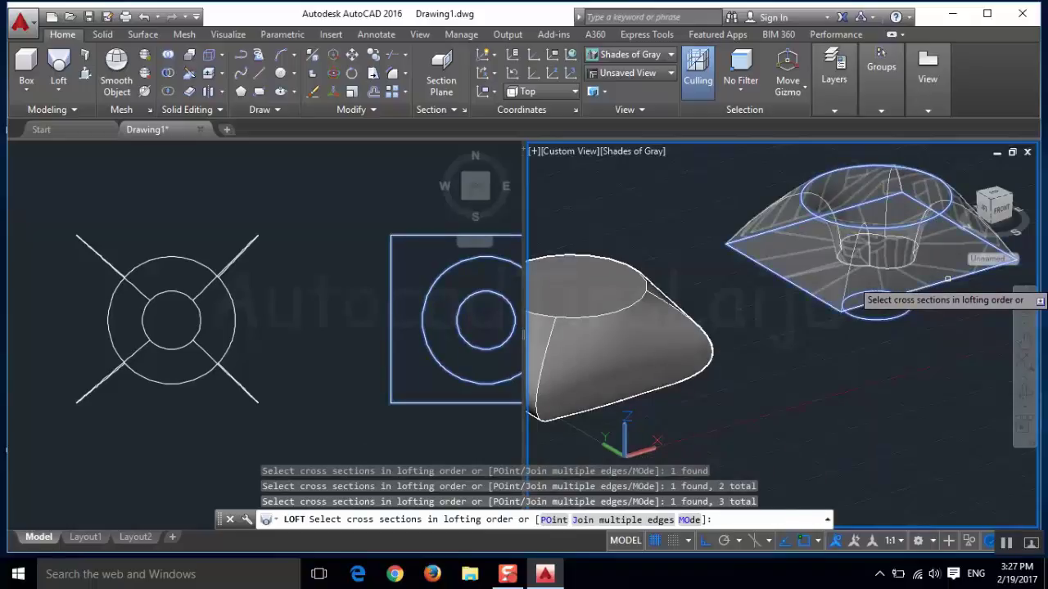
key(Return)
key(Return)
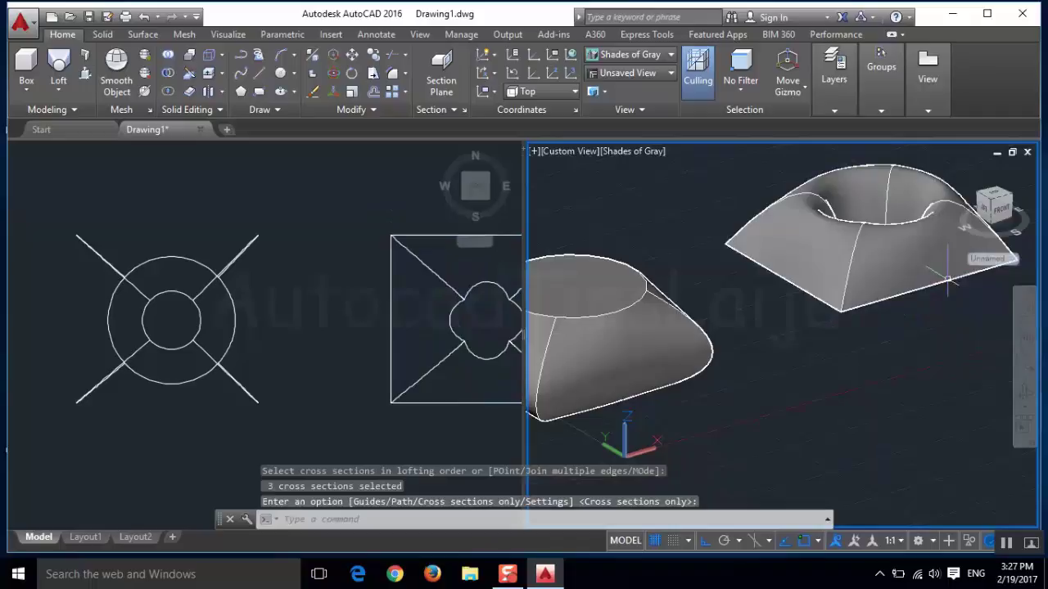
Try to loft the third profile set into a solid using cross sections only, in the order small circle, rectangle, large circle.
scroll(868, 328, down, 2)
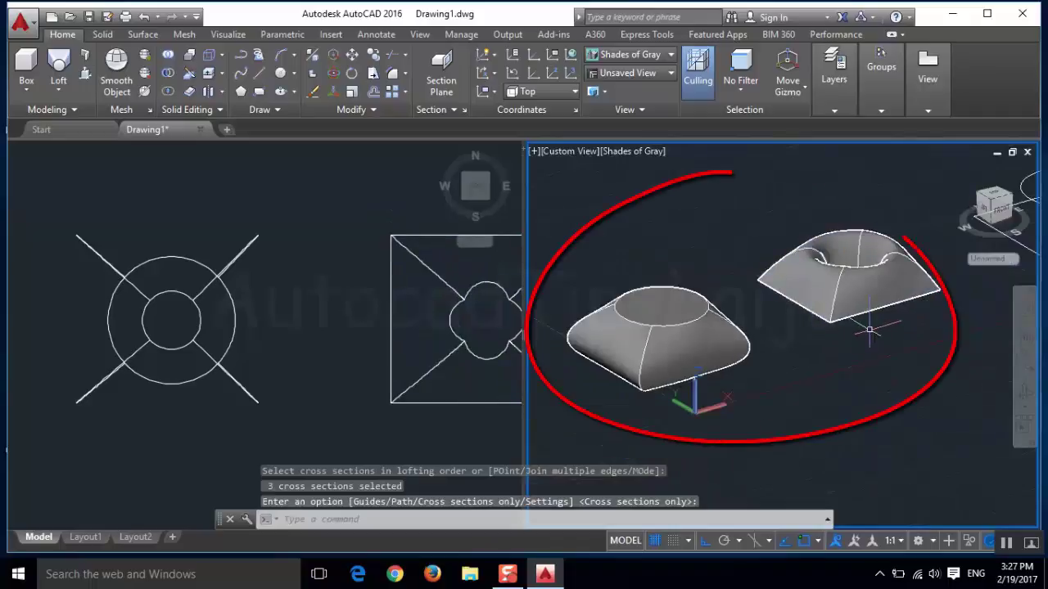
scroll(869, 331, down, 2)
middle_drag(890, 334, 702, 382)
click(700, 379)
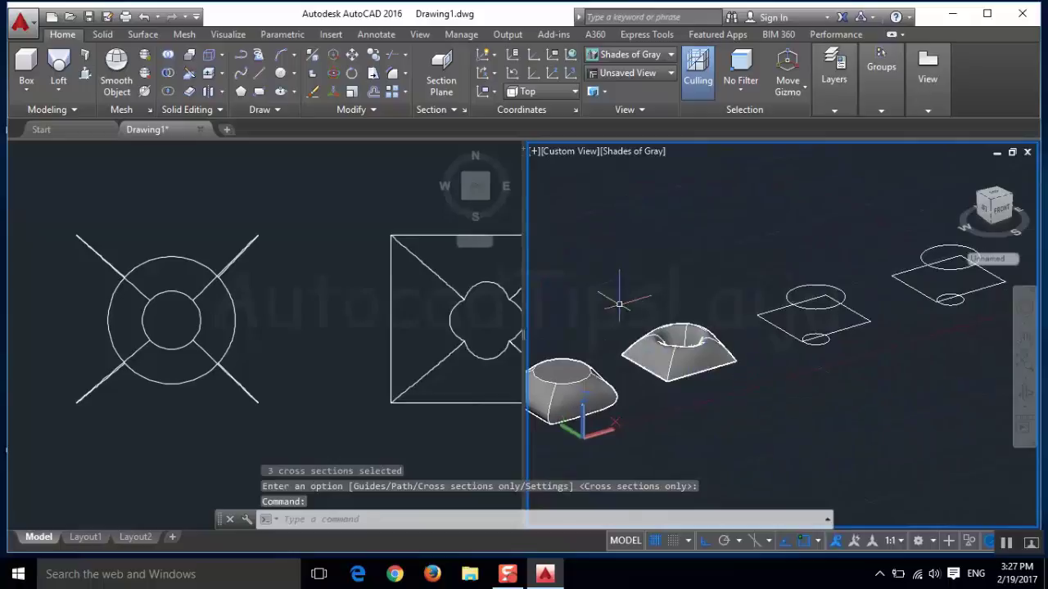
key(Return)
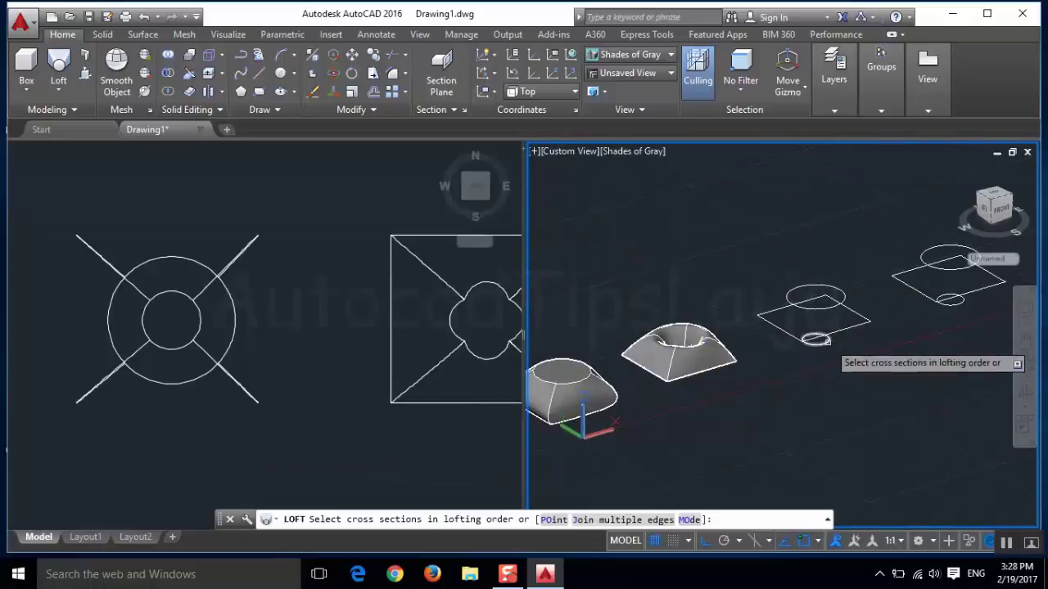
click(66, 67)
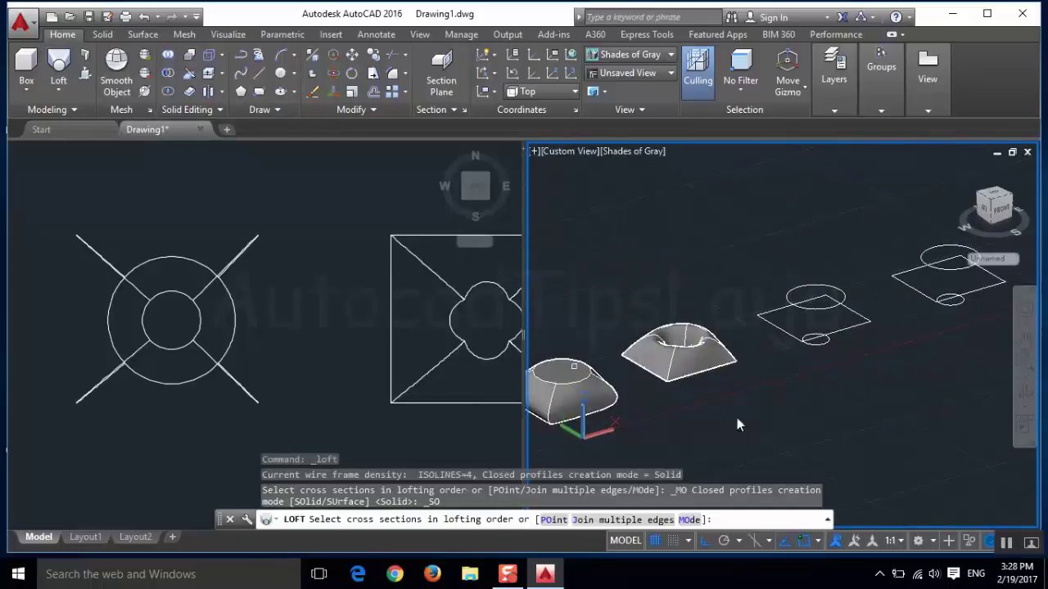
scroll(831, 356, up, 2)
click(813, 334)
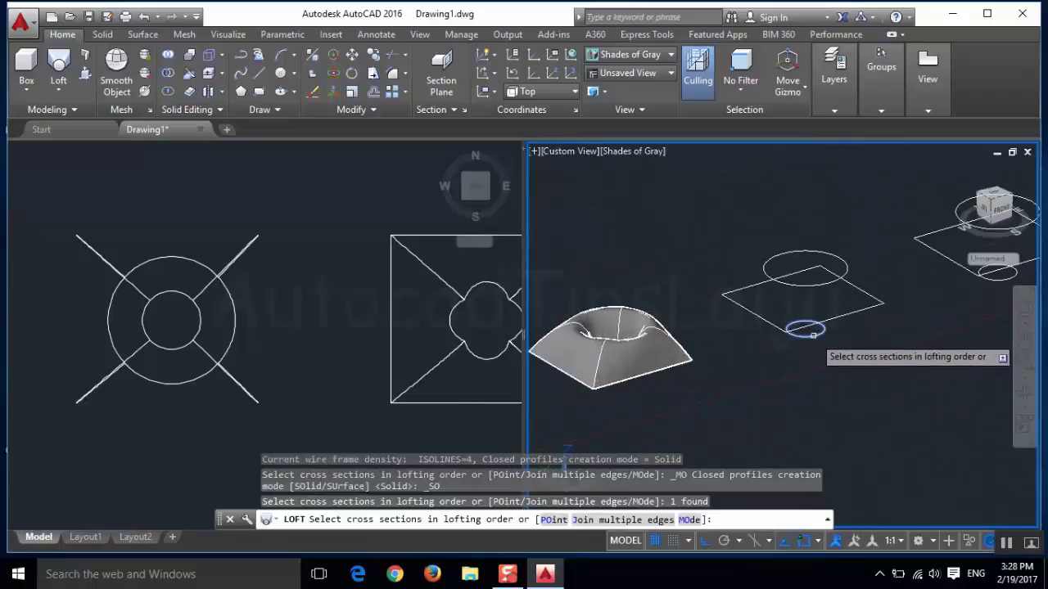
click(843, 309)
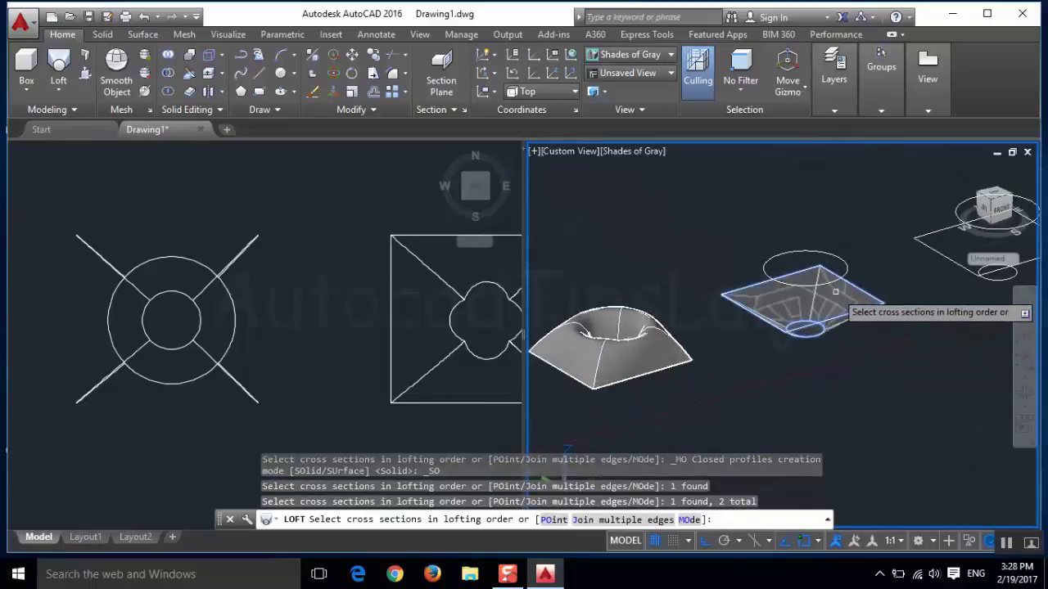
click(828, 283)
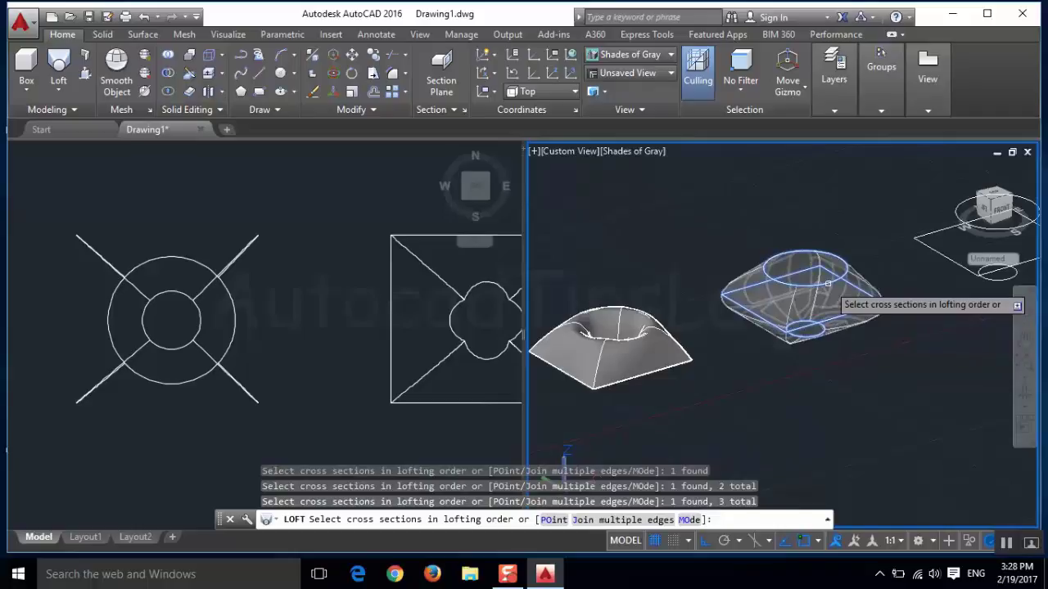
key(Return)
key(Return)
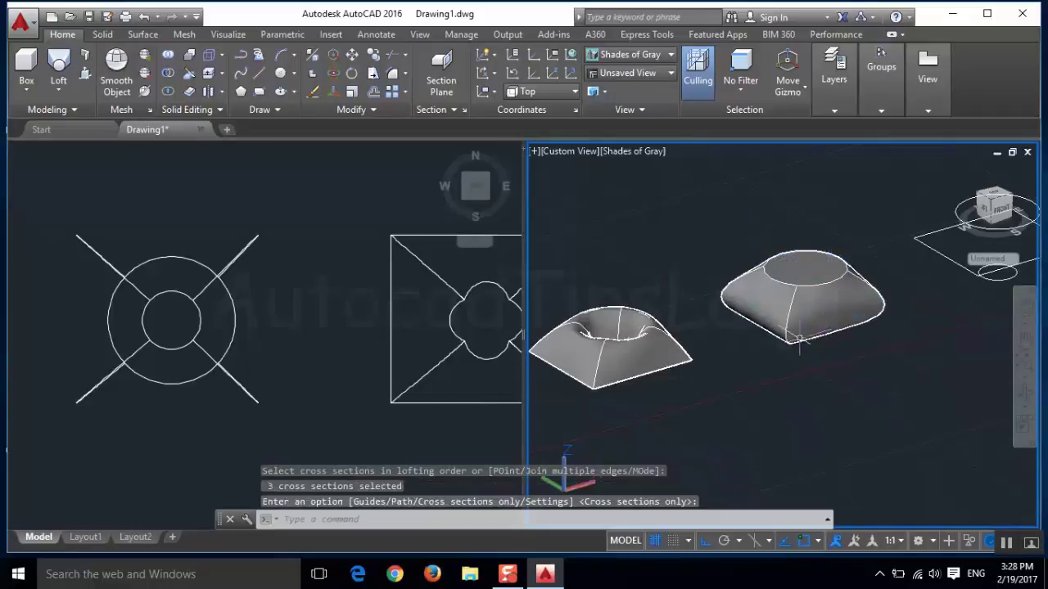
Undo the solid loft of the third profile set to restore its separate circles and rectangle.
click(1025, 393)
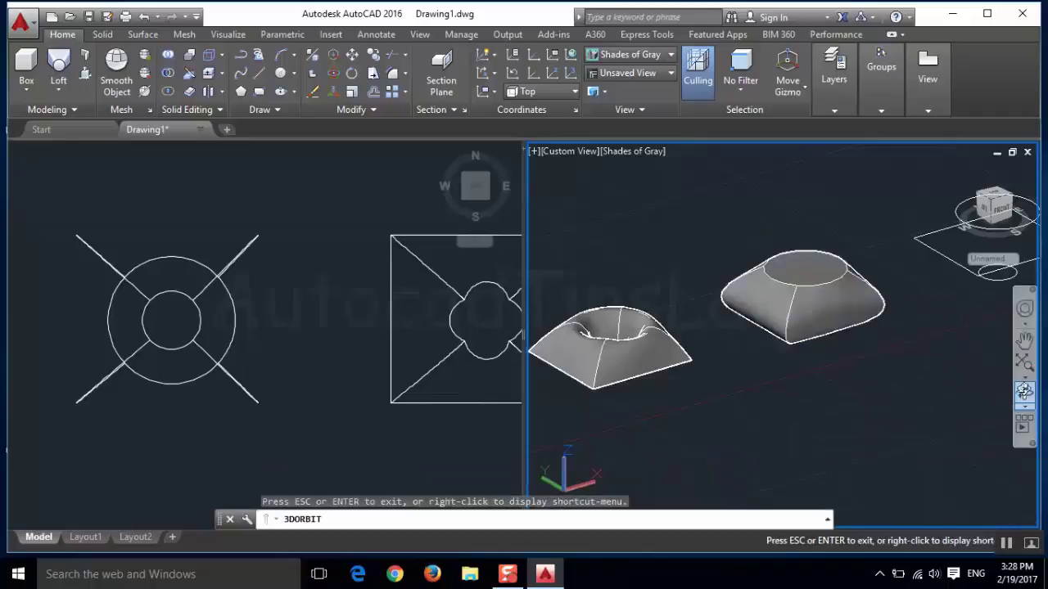
mouse_move(876, 332)
mouse_down()
mouse_move(870, 423)
mouse_move(740, 401)
mouse_move(818, 402)
mouse_up()
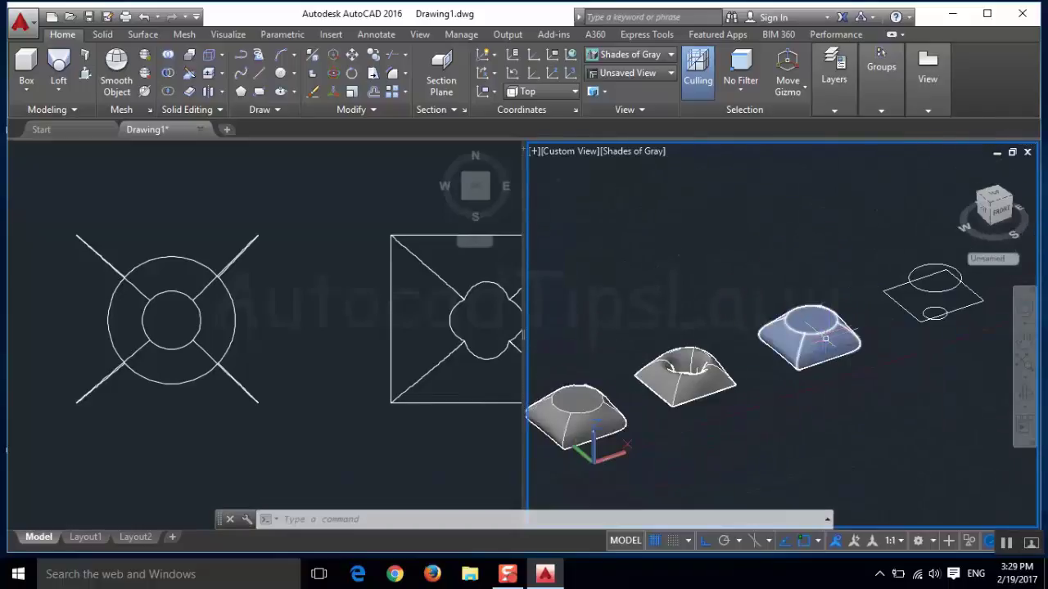
mouse_move(822, 333)
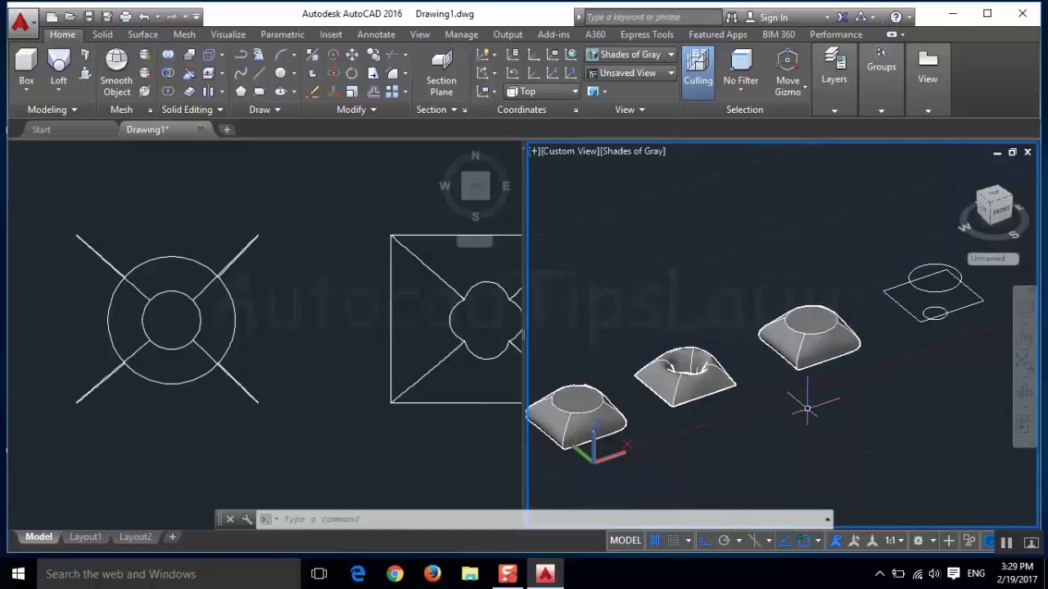
key(ctrl+z)
key(ctrl+z)
key(ctrl+z)
key(ctrl+z)
key(ctrl+z)
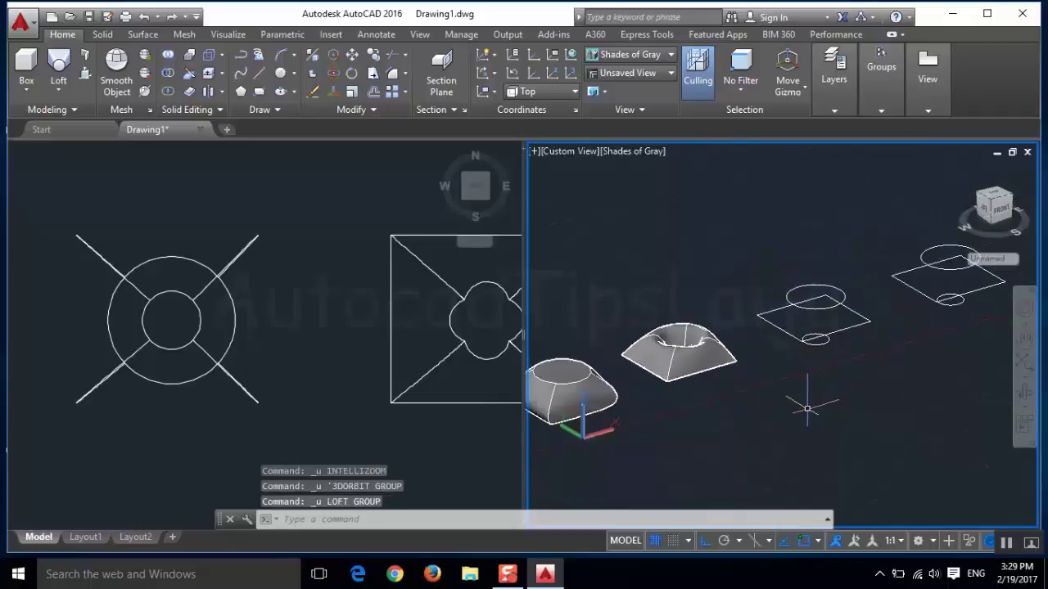
Loft the third profile set in Surface mode using cross sections only, picking small circle, rectangle, large circle, and inspect it from above.
click(63, 60)
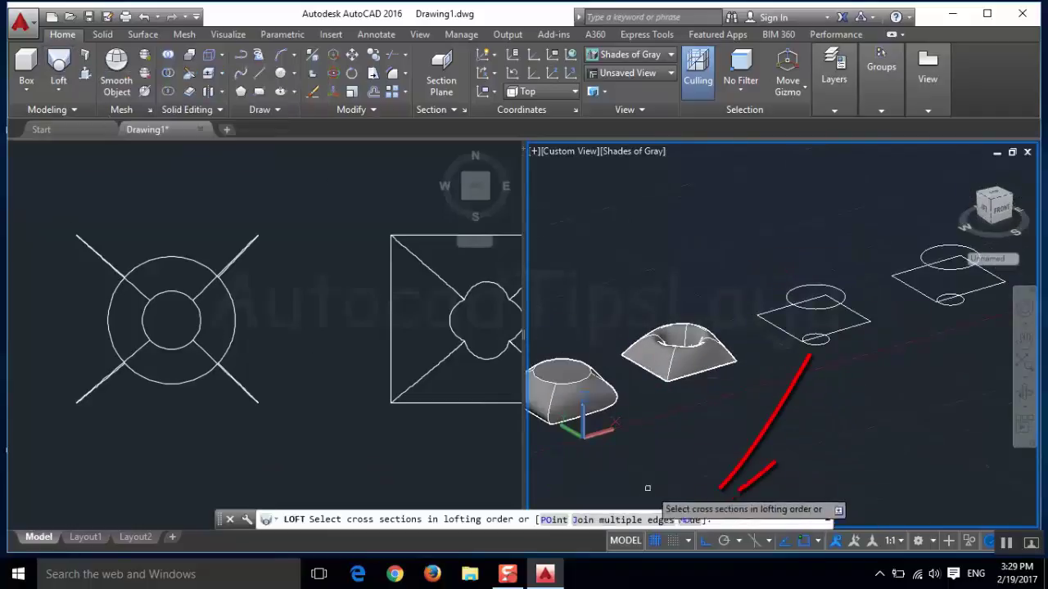
click(689, 520)
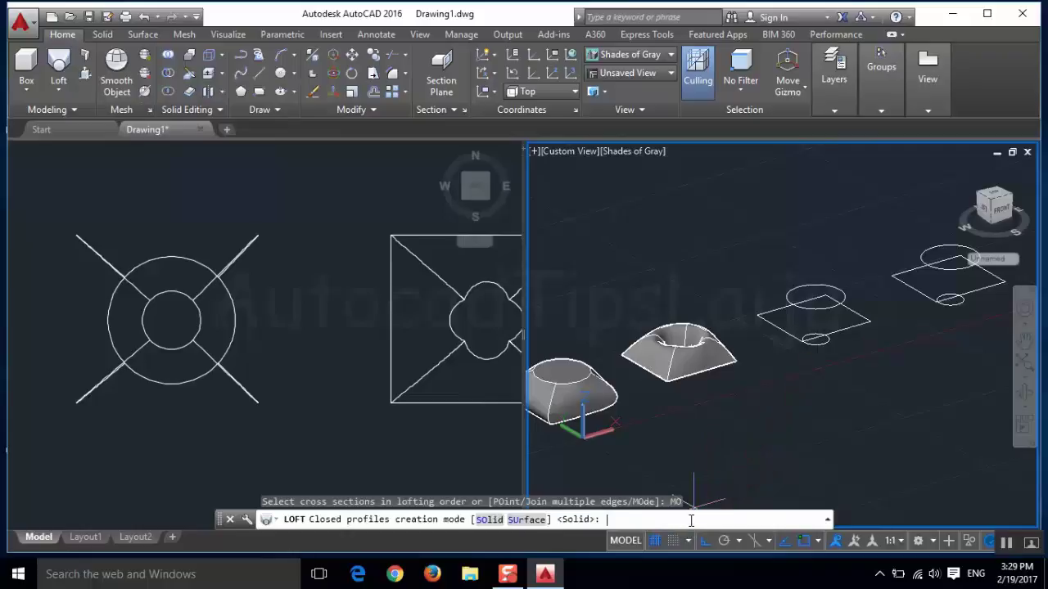
click(525, 520)
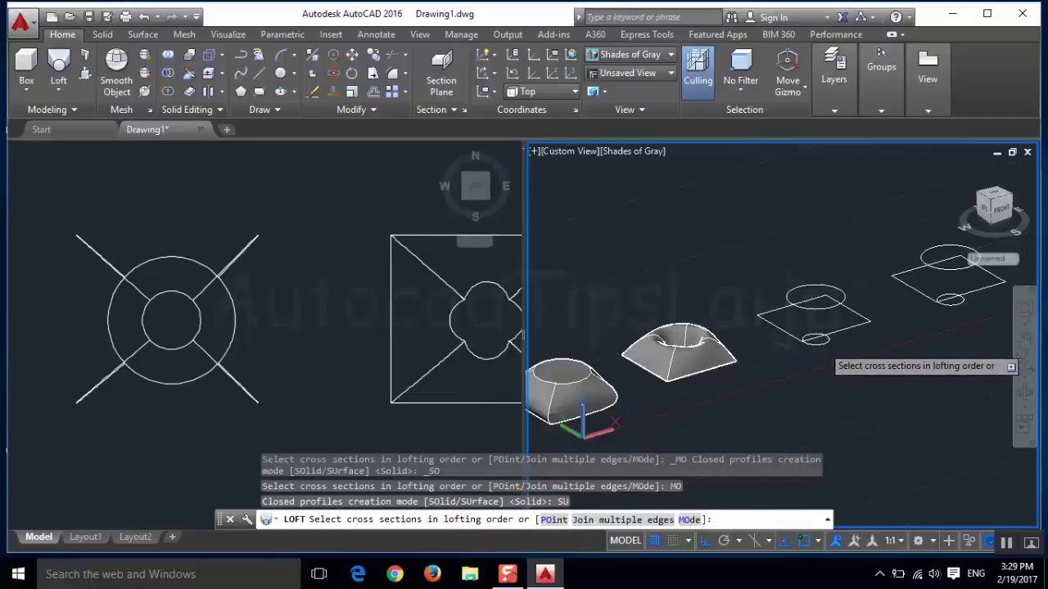
click(822, 345)
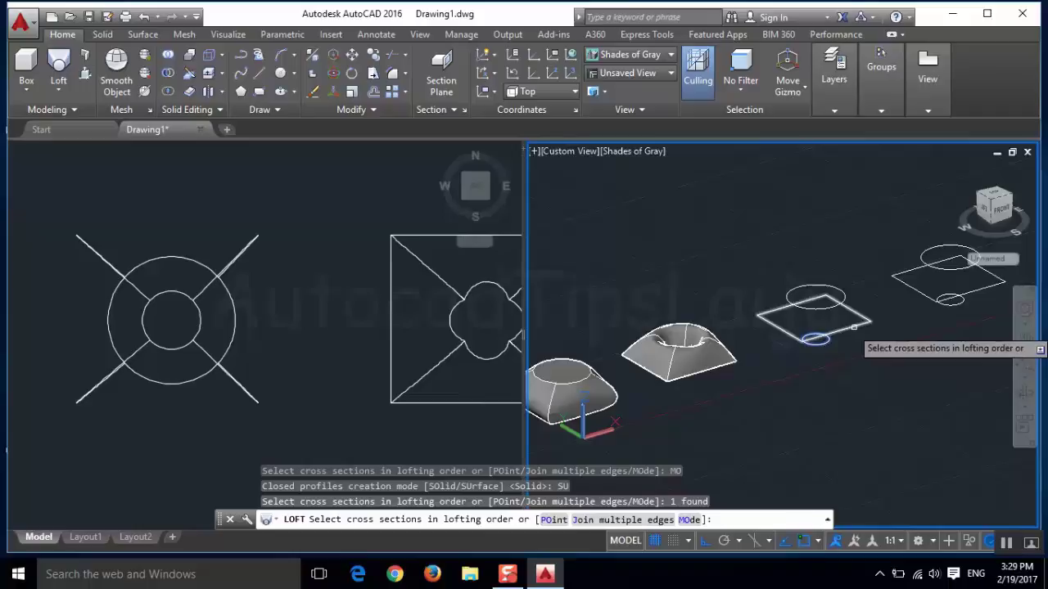
click(853, 328)
click(840, 303)
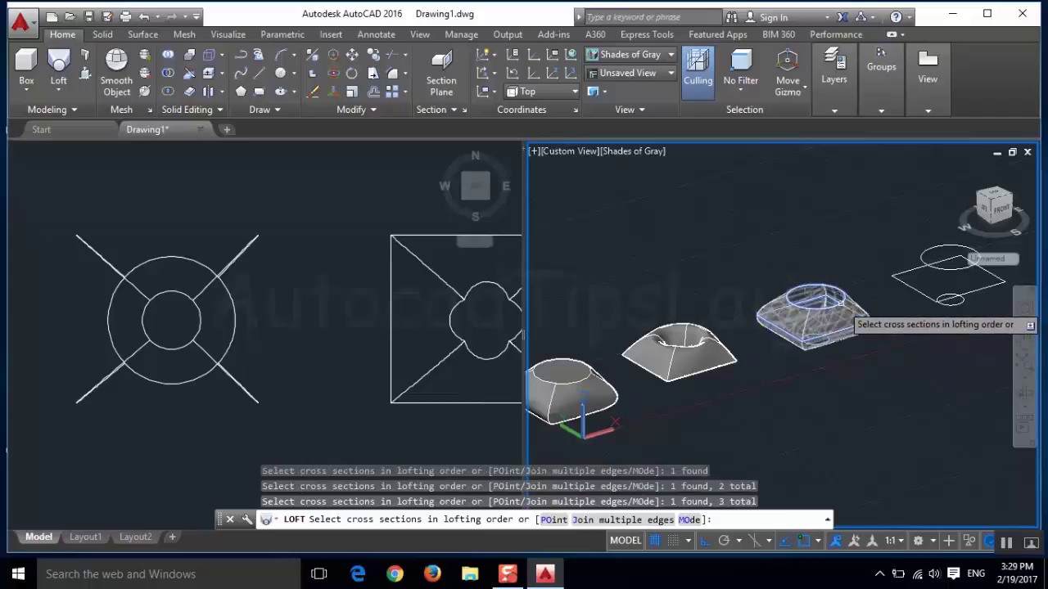
key(Return)
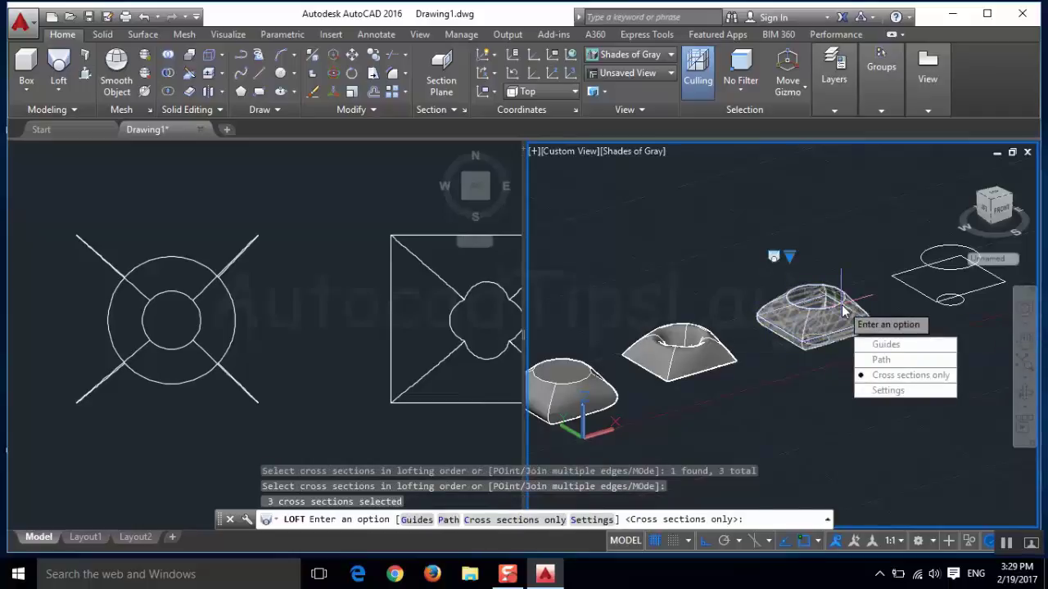
click(931, 375)
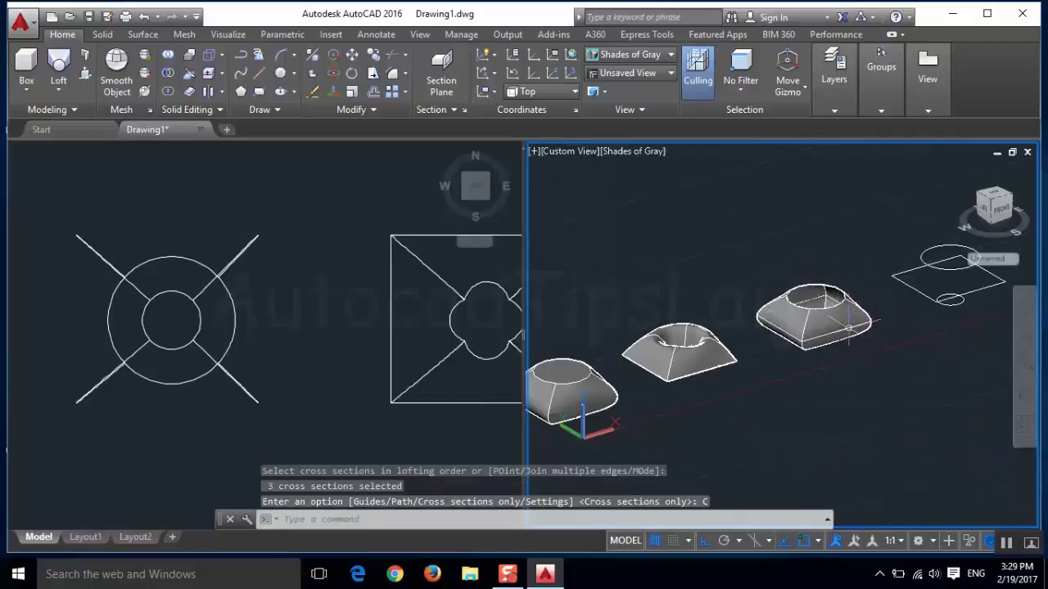
mouse_move(842, 318)
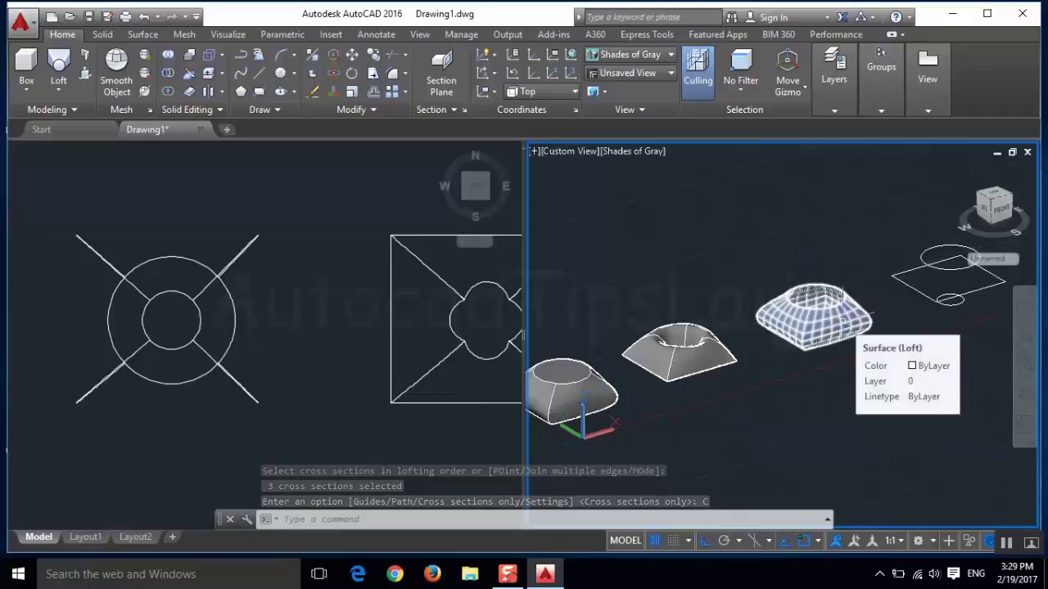
click(1025, 393)
drag(905, 346, 882, 430)
drag(801, 413, 928, 256)
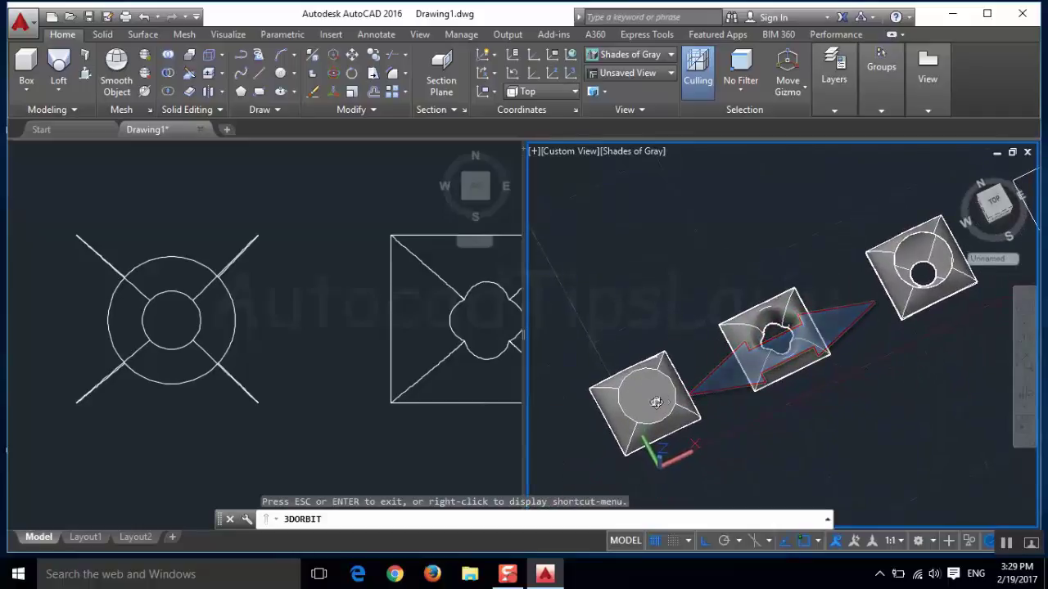
middle_drag(940, 356, 832, 377)
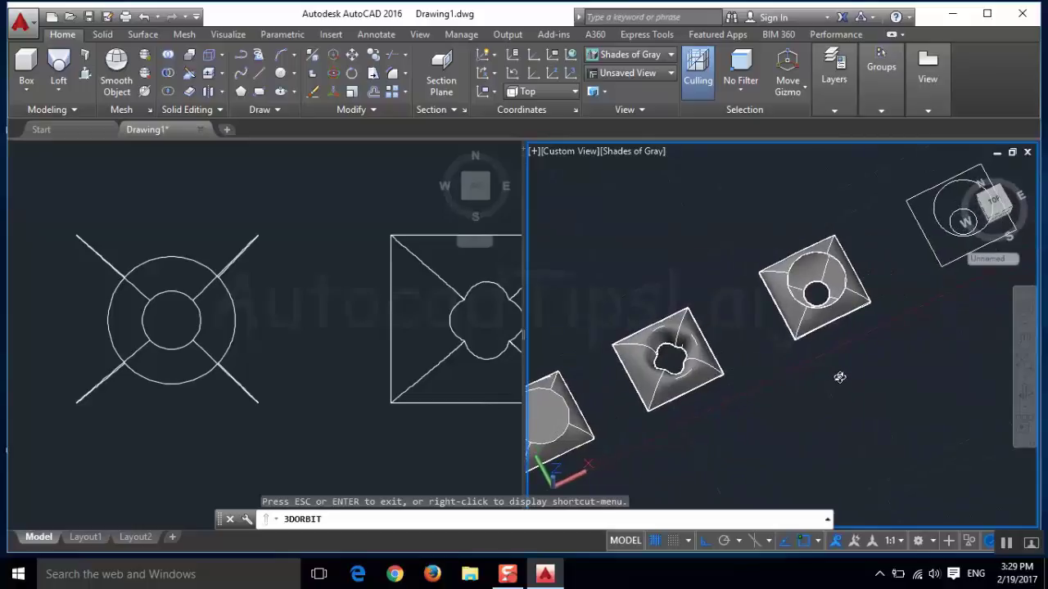
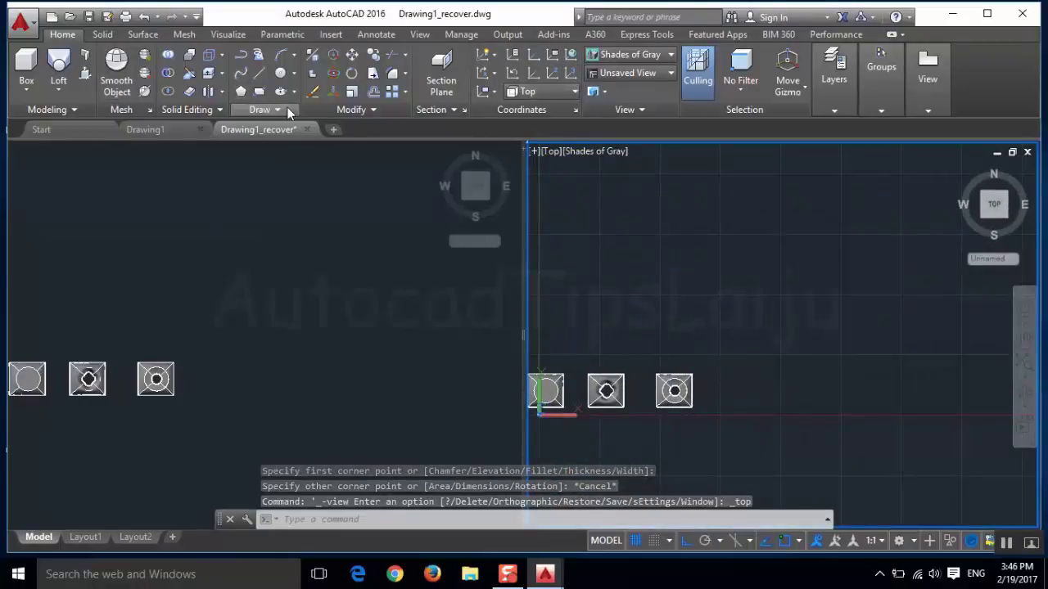
Draw a rectangle about 40 by 24 units in the top view, away from the row of lofted shapes.
click(261, 94)
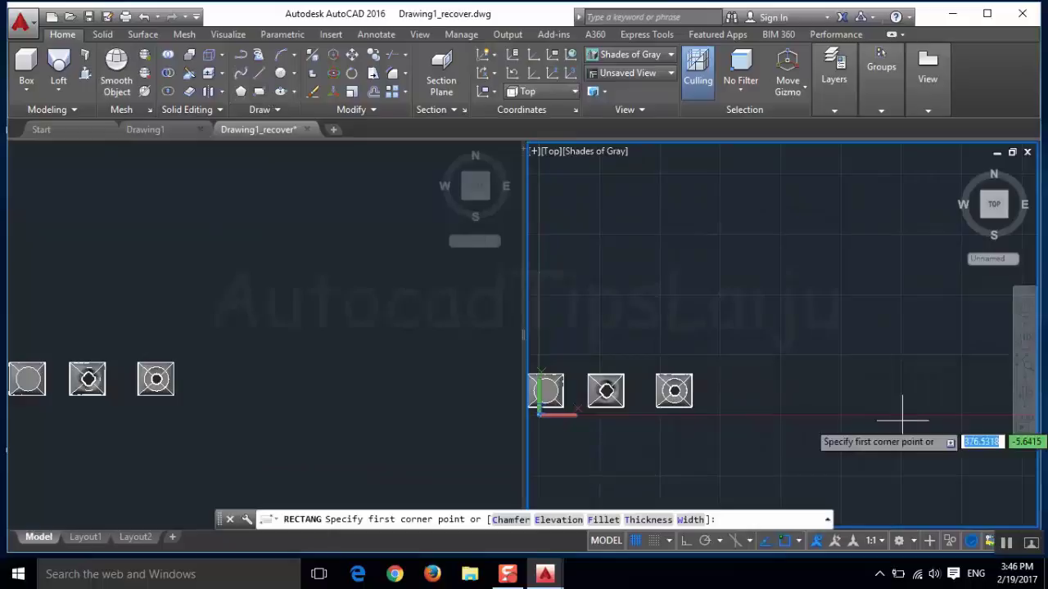
click(772, 295)
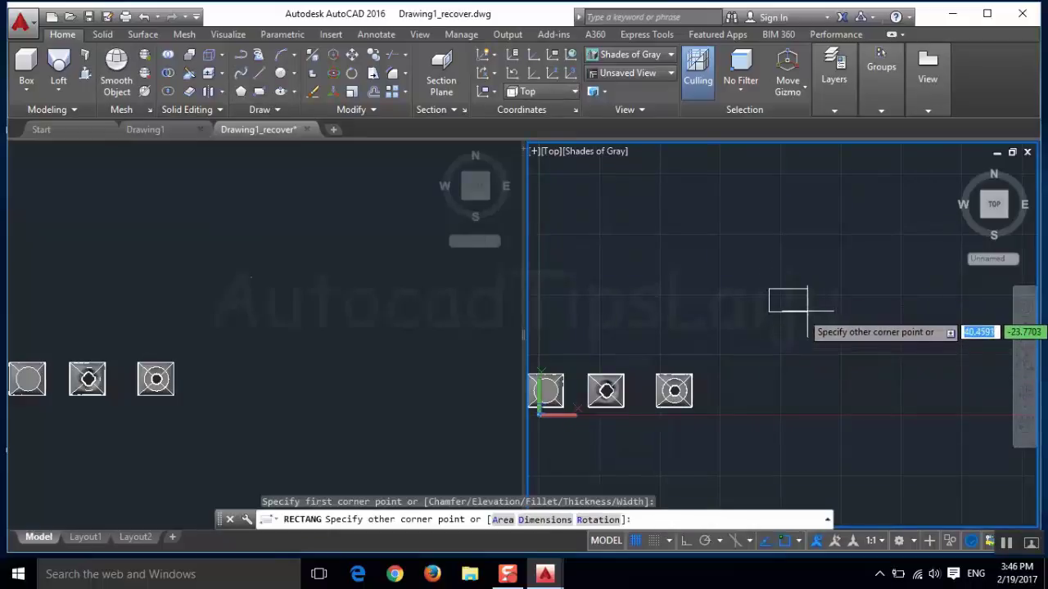
click(807, 311)
Switch the 3D viewport to SW Isometric and set the UCS to Front.
click(549, 151)
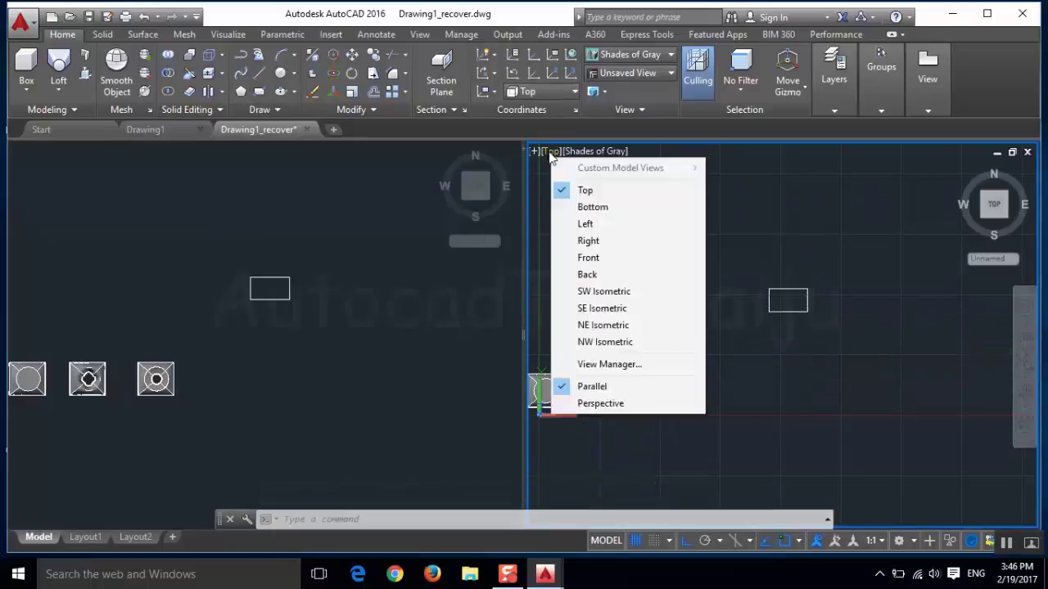
click(603, 291)
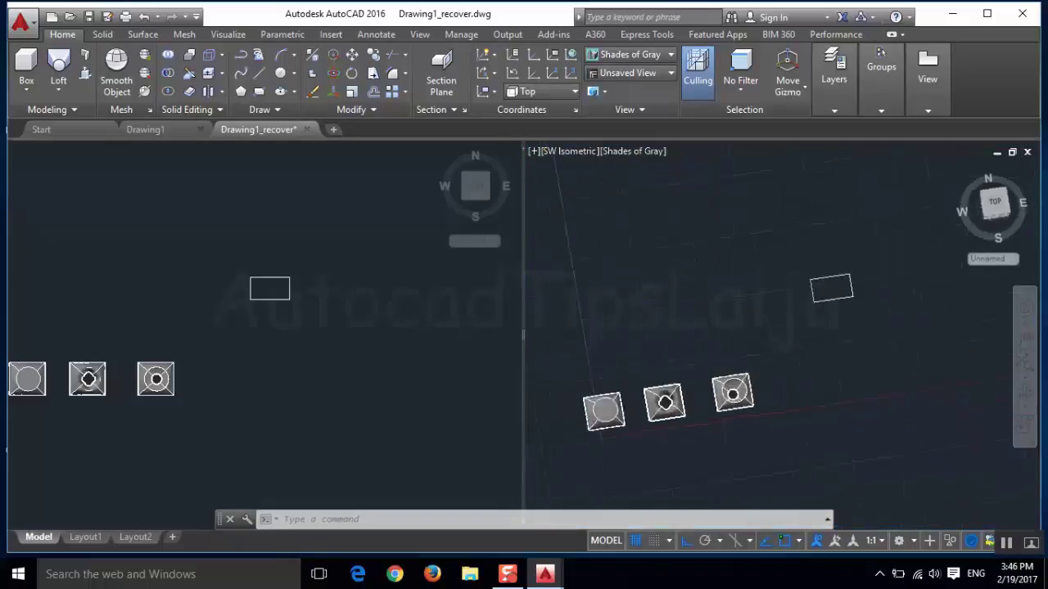
click(540, 91)
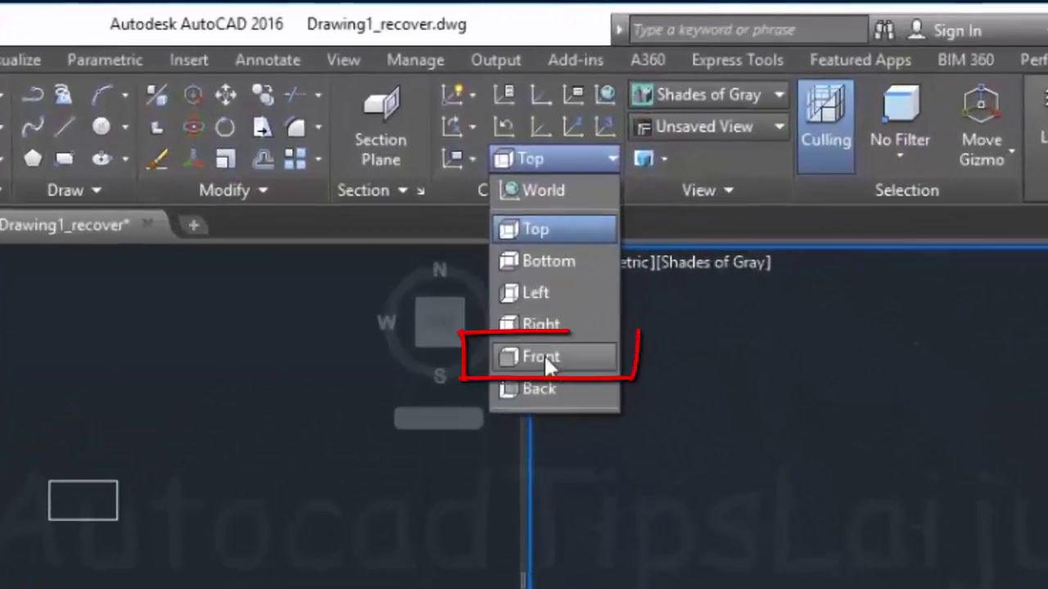
click(542, 356)
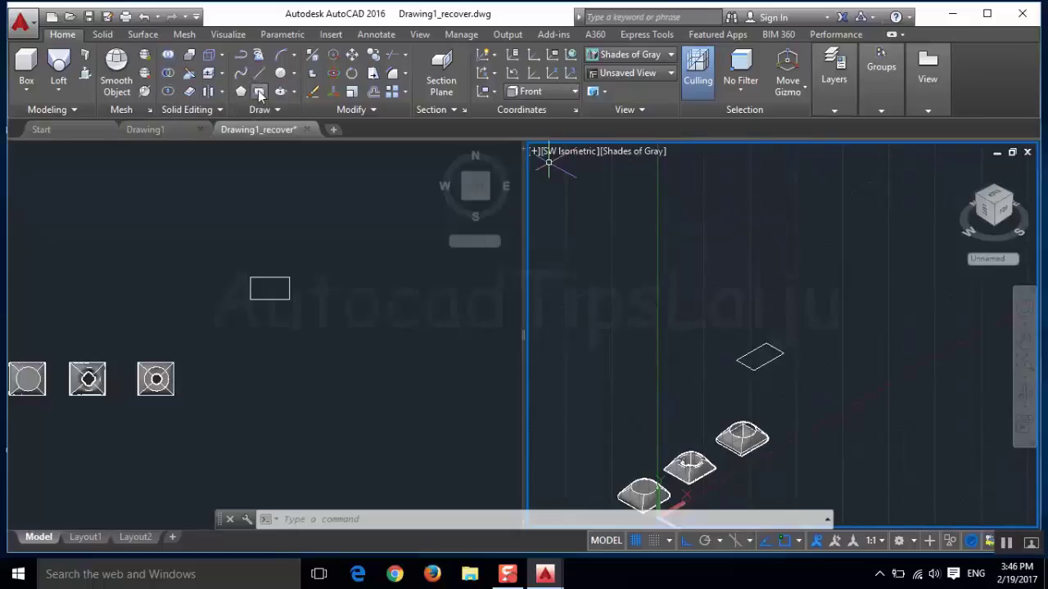
Draw an upright rectangle in the front plane, starting at the nearest corner of the flat rectangle.
click(260, 94)
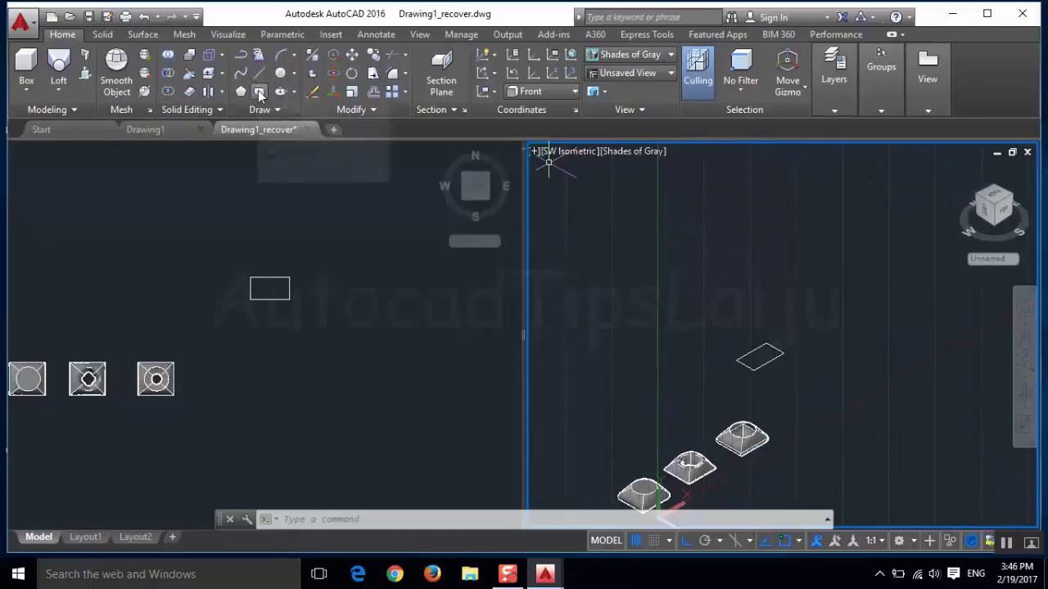
click(753, 370)
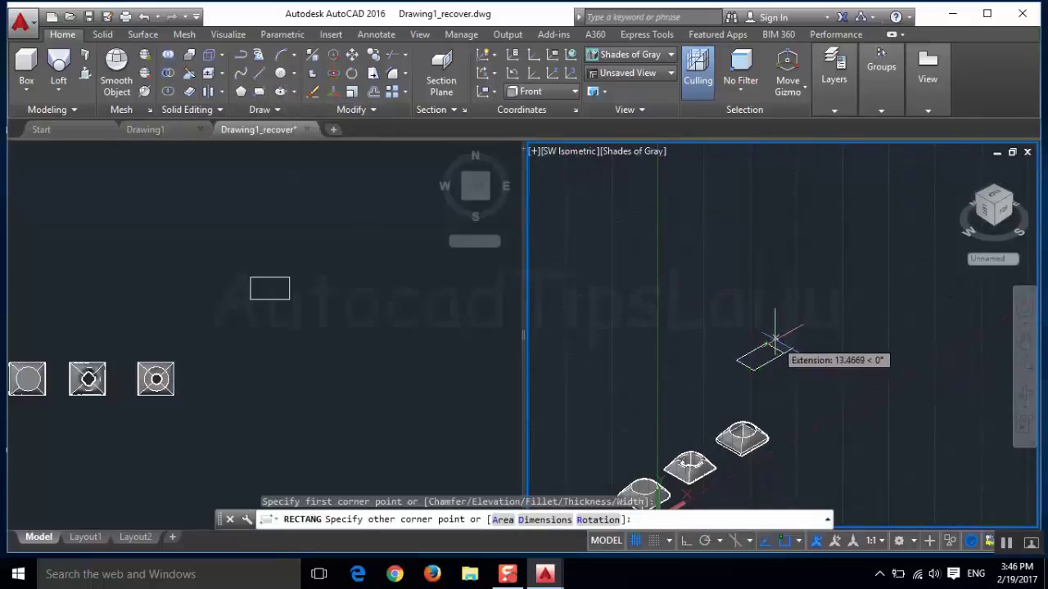
click(773, 344)
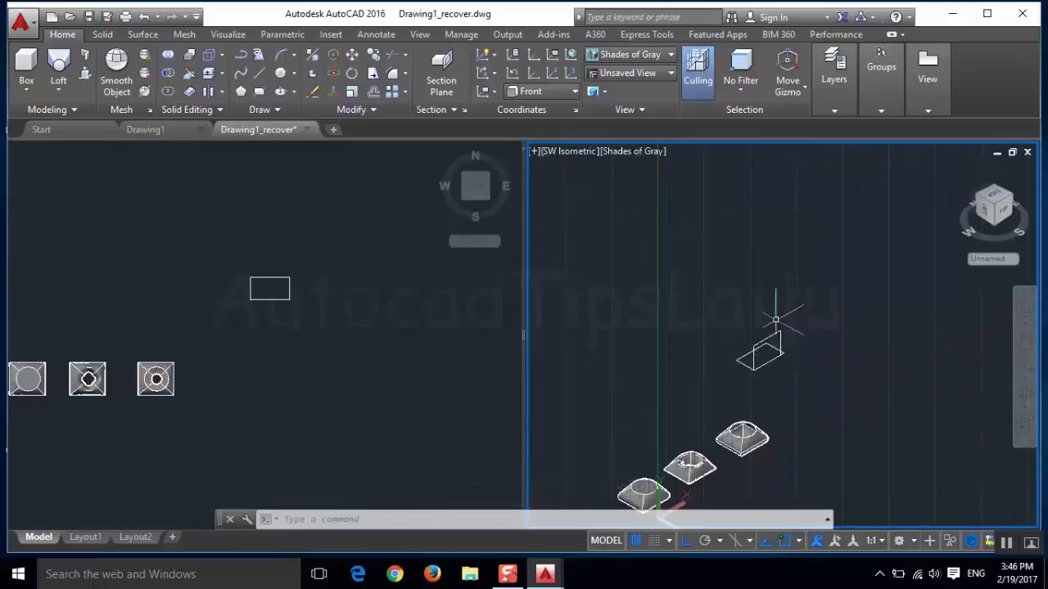
Move the upright rectangle vertically to a position well above the flat rectangle.
click(353, 56)
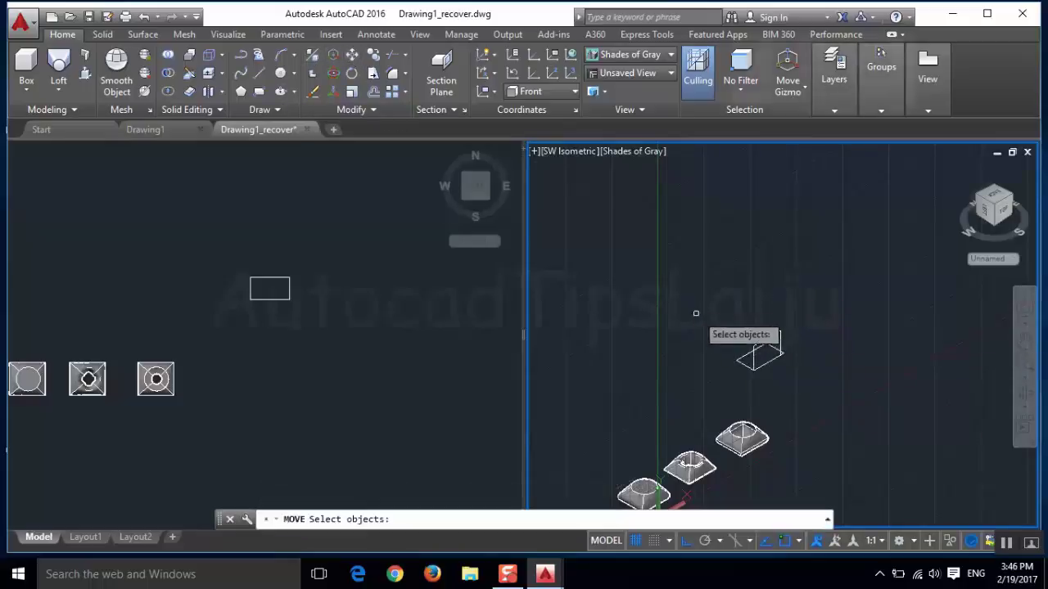
click(755, 345)
key(Return)
click(750, 300)
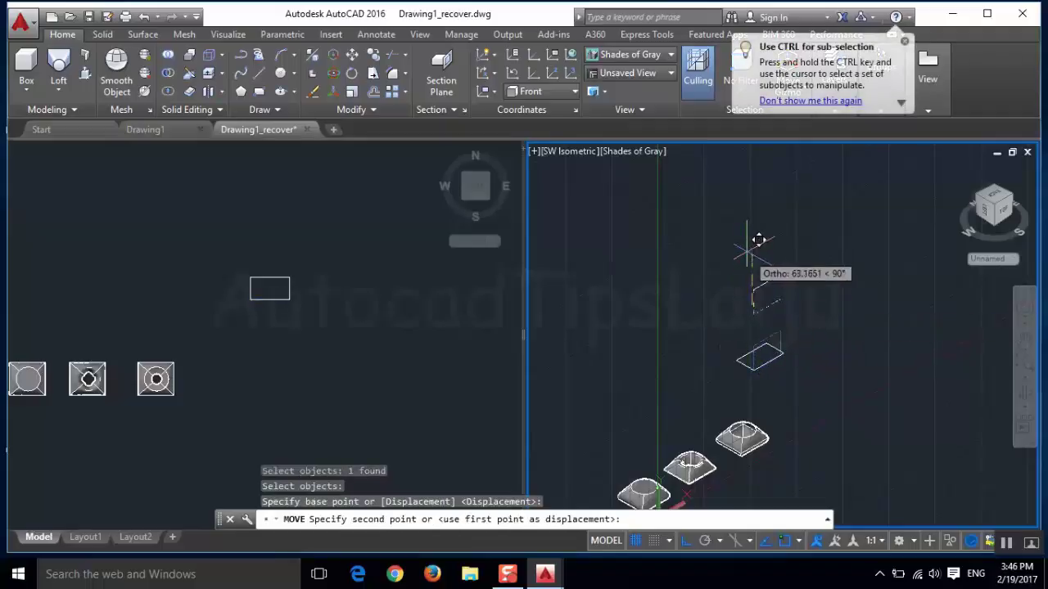
click(750, 160)
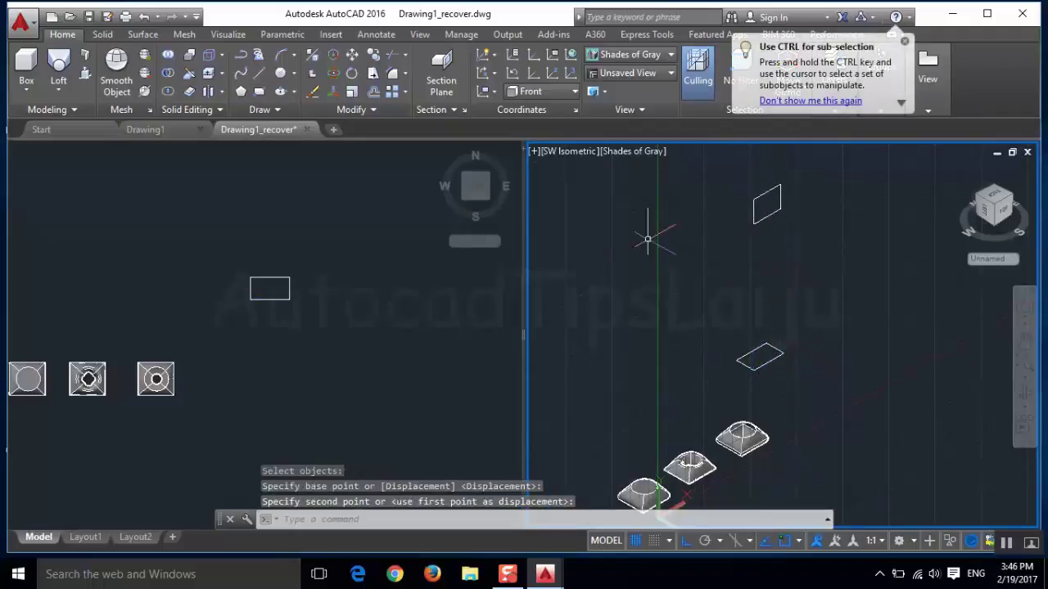
Move the upright rectangle horizontally forward, perpendicular to its plane, so it stands clear of the flat rectangle in the top view.
click(394, 92)
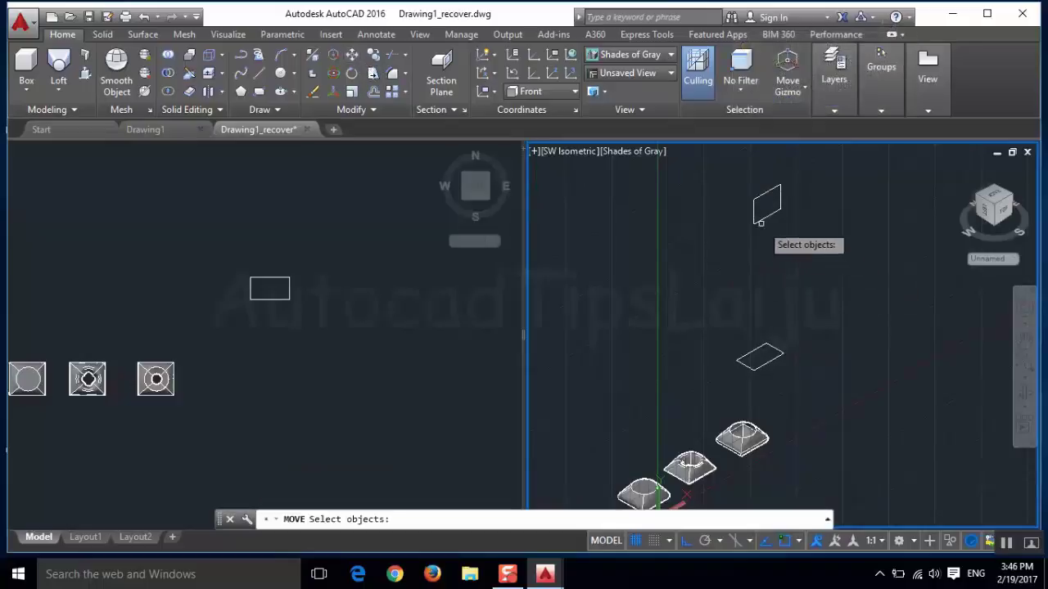
click(752, 212)
key(Return)
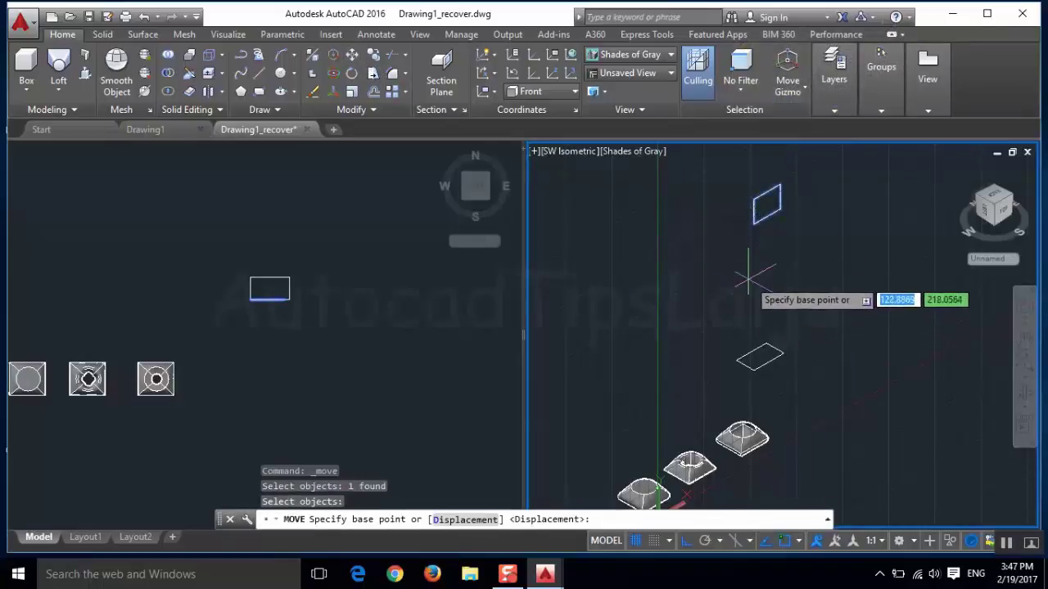
click(755, 223)
shift+middle_drag(826, 266, 750, 368)
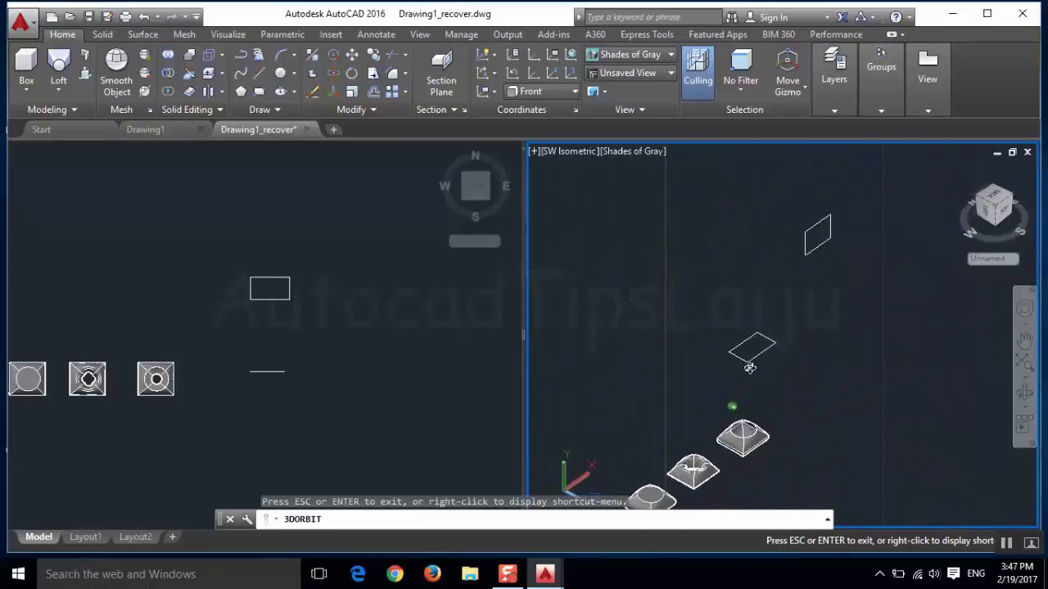
shift+middle_drag(813, 377, 813, 376)
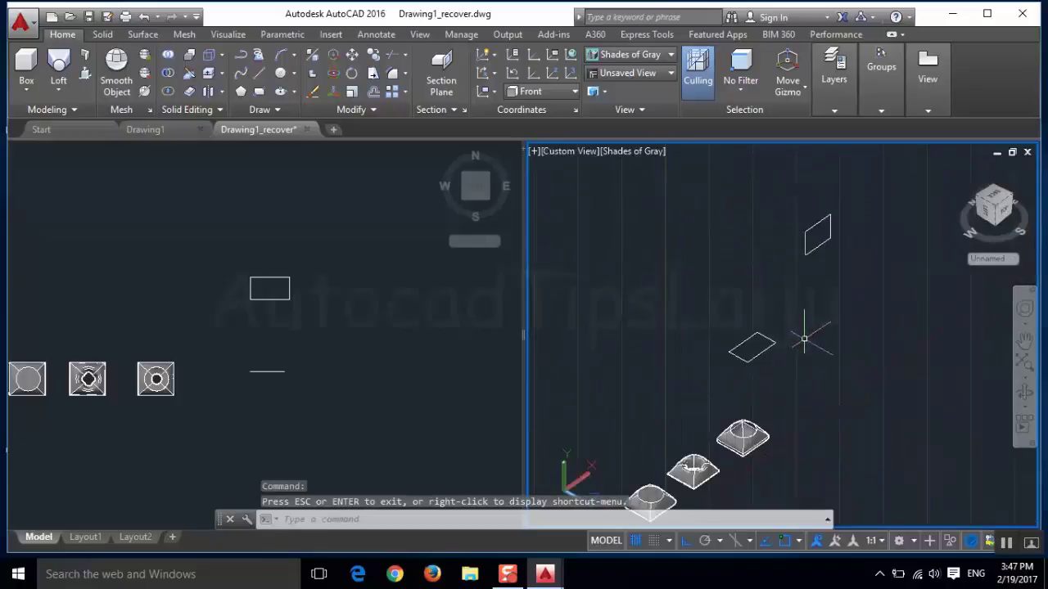
shift+middle_drag(804, 339, 608, 262)
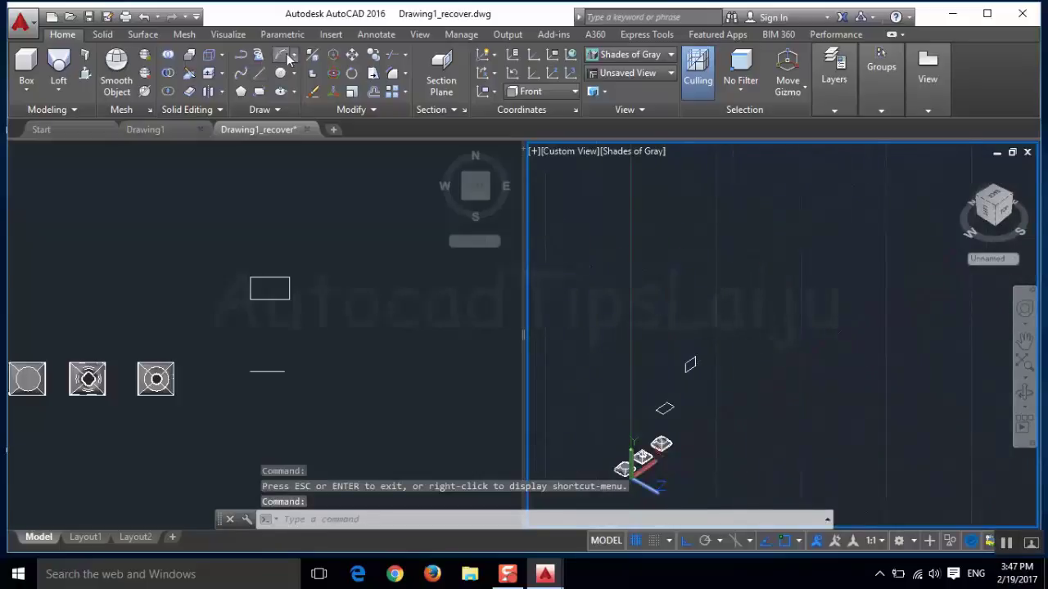
Copy the flat and upright rectangles together twice along the X axis, placing the first copy about 272.5 units away.
click(373, 55)
click(721, 320)
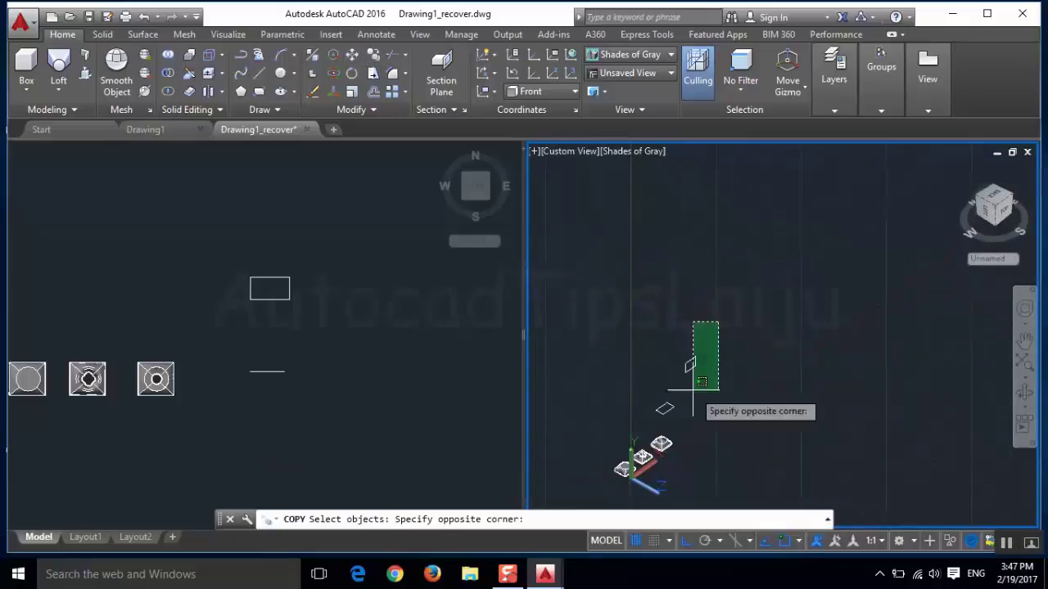
click(642, 431)
key(Return)
click(738, 383)
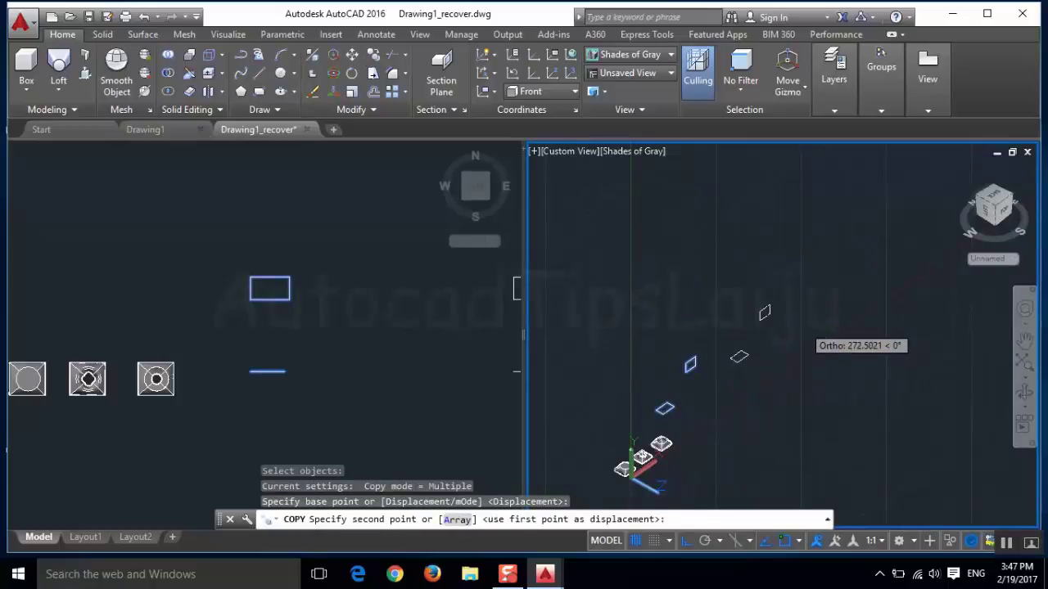
click(809, 327)
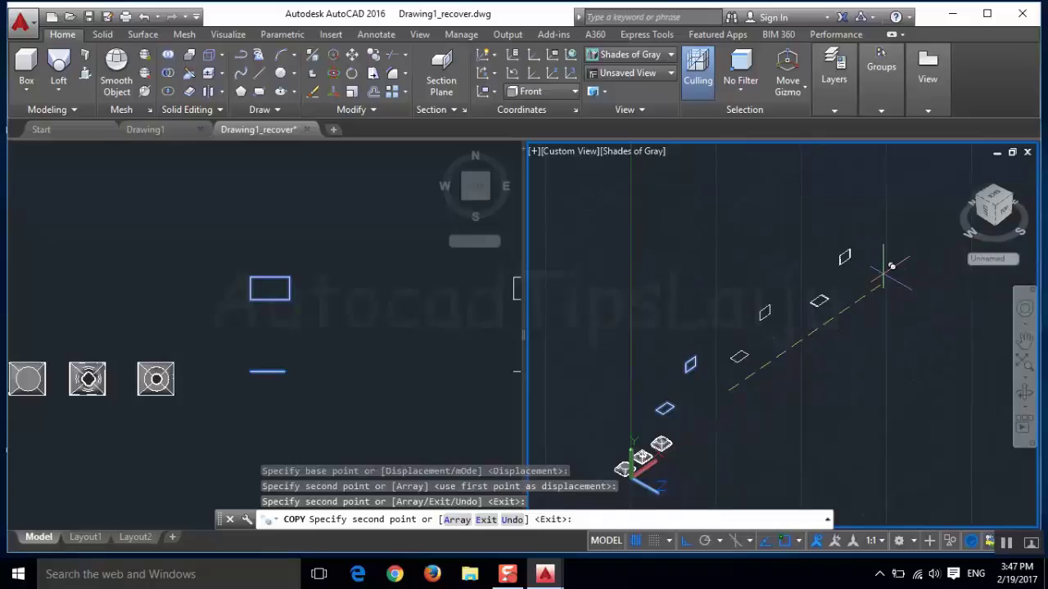
key(Escape)
scroll(651, 377, up, 3)
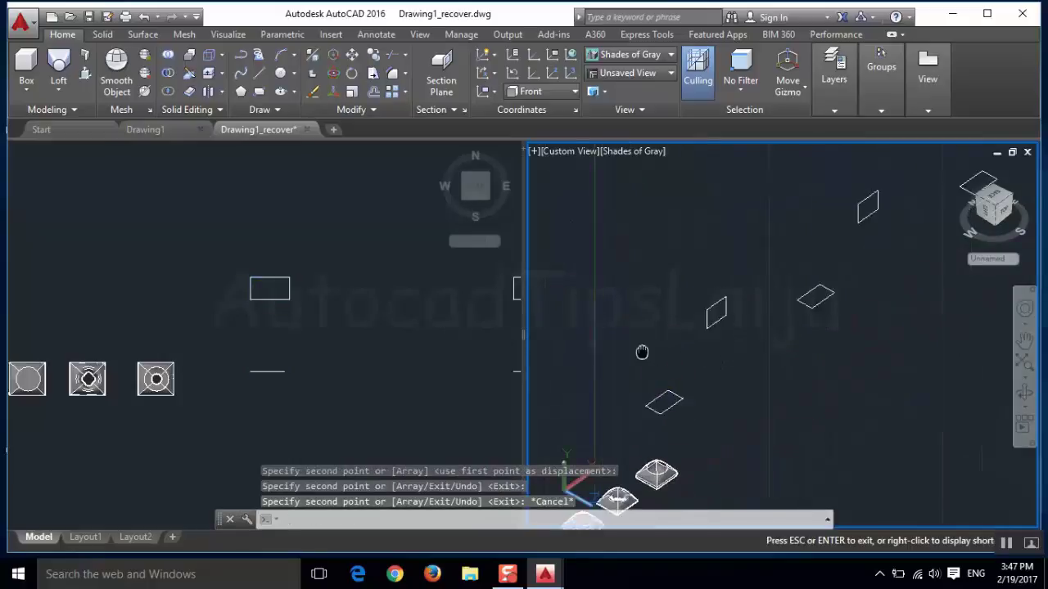
Loft a solid from the original flat rectangle to its upright rectangle using Cross sections only.
click(67, 63)
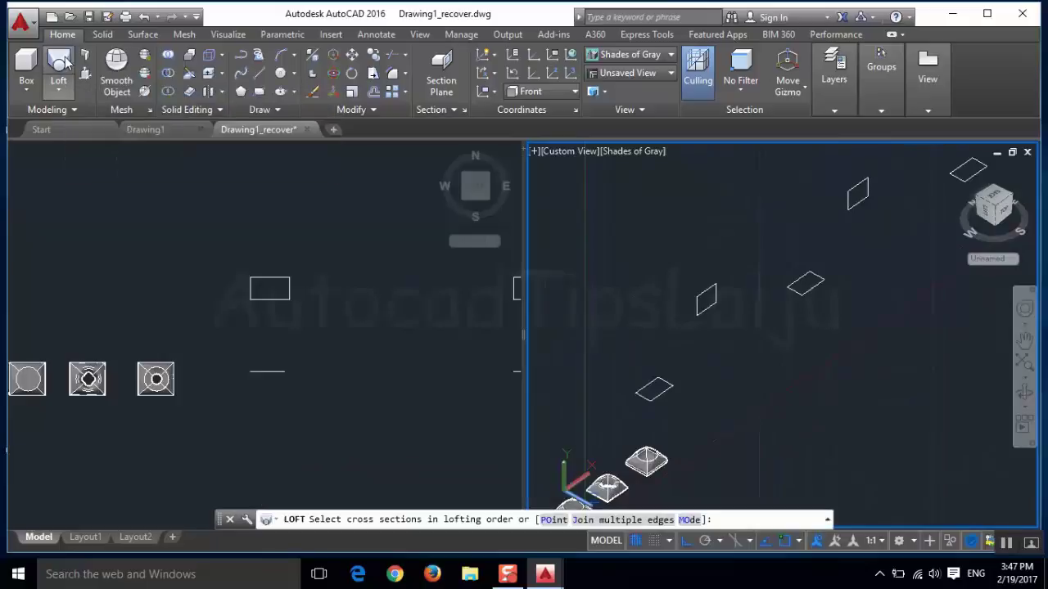
click(645, 384)
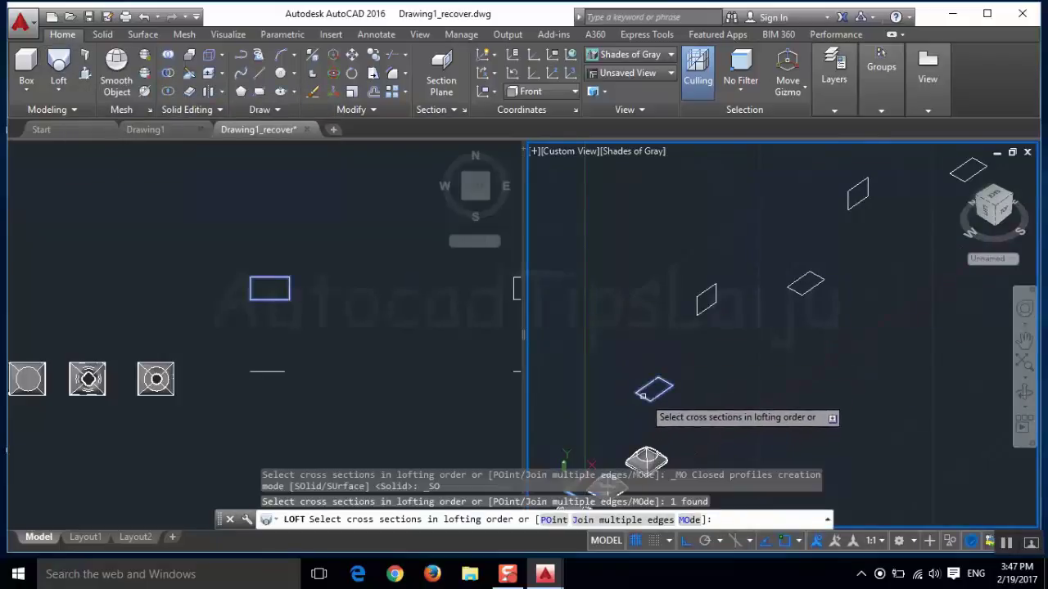
click(700, 306)
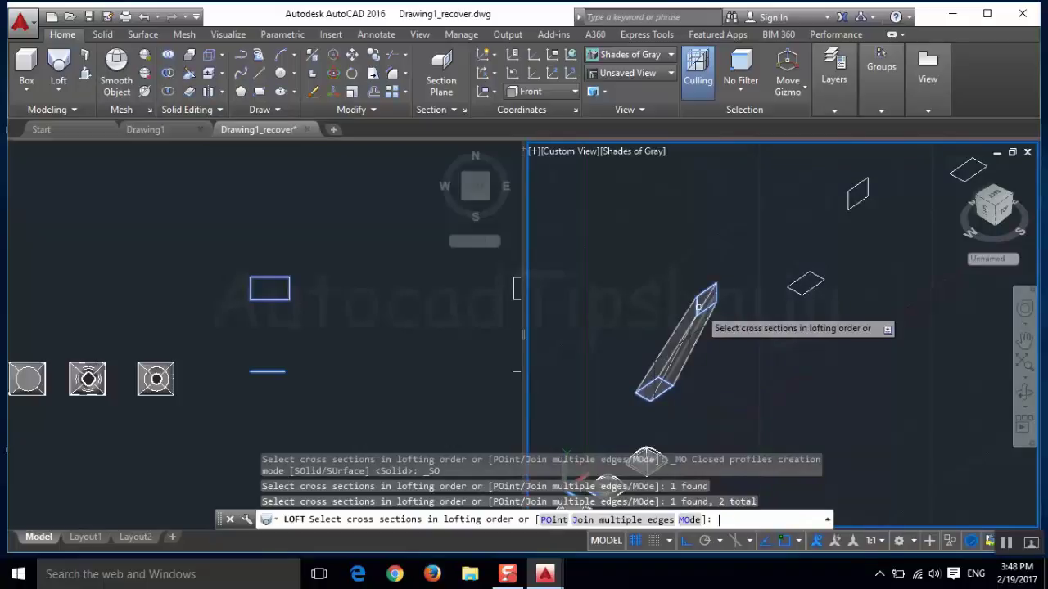
key(Return)
key(Return)
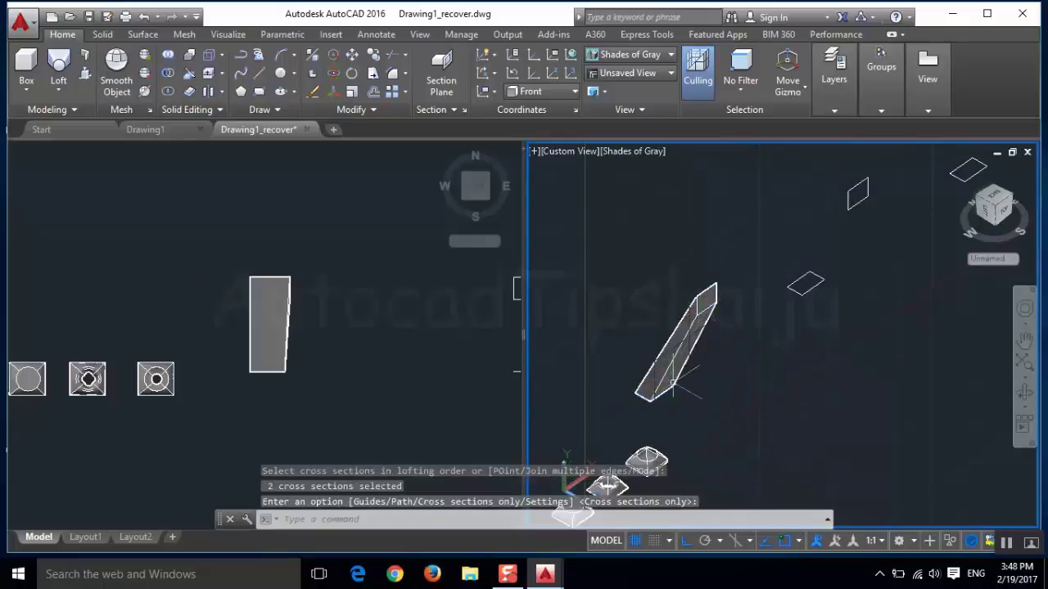
Draw a spline on the first copied pair from the flat rectangle's back long edge midpoint, through a point straight above, to the upright rectangle's top edge midpoint.
middle_drag(767, 363, 713, 445)
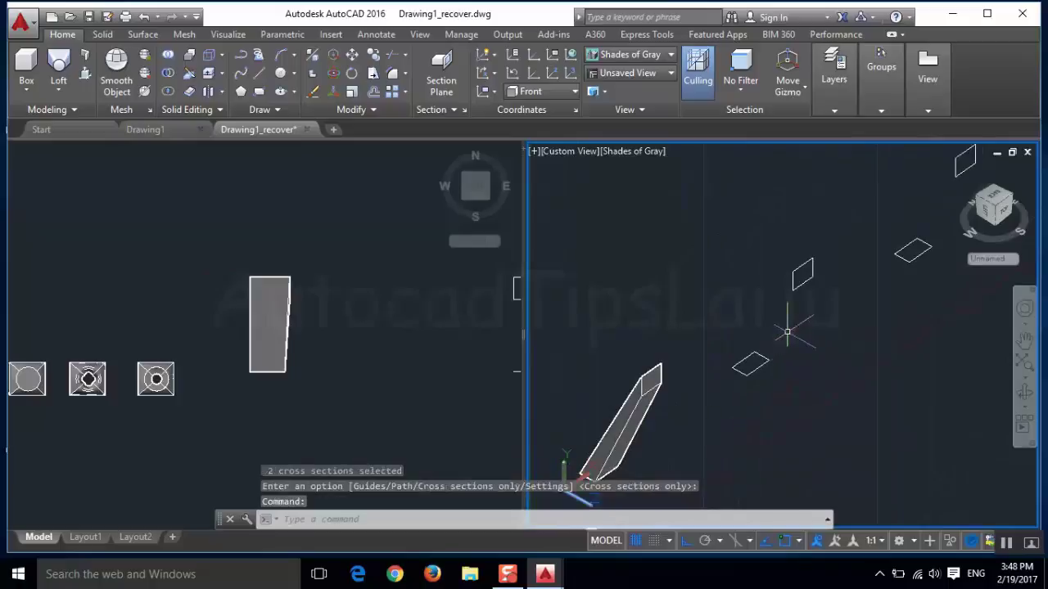
click(244, 78)
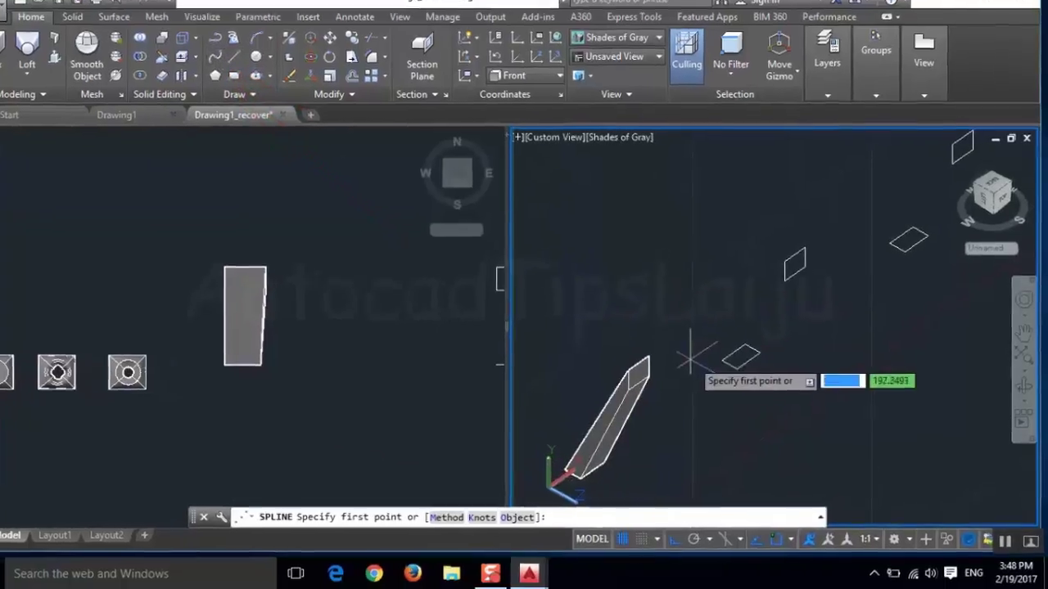
scroll(802, 344, up, 4)
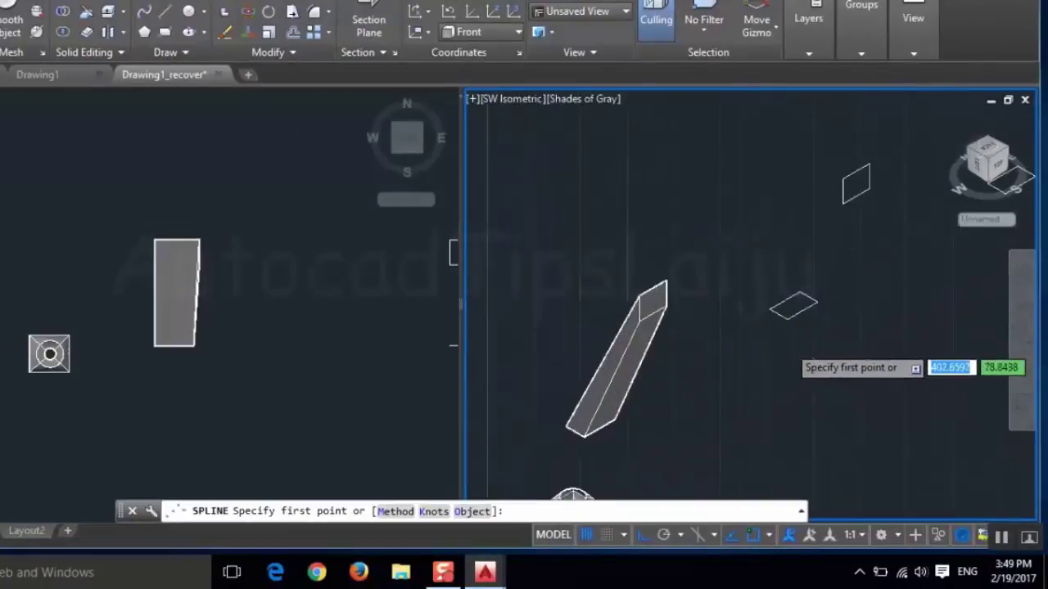
middle_drag(753, 306, 708, 424)
shift+right_click(679, 393)
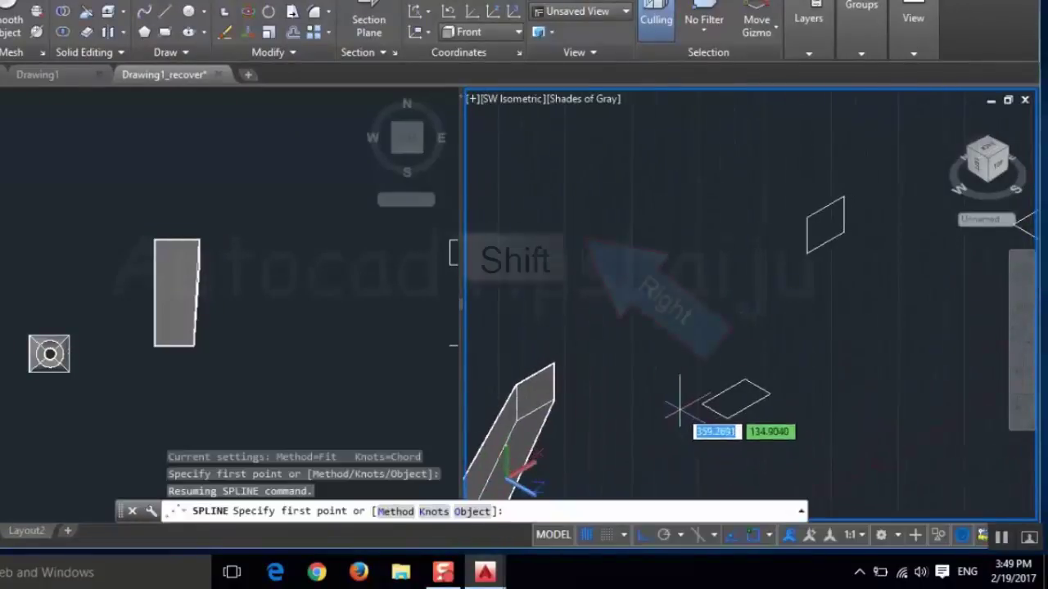
shift+right_click(693, 363)
click(740, 72)
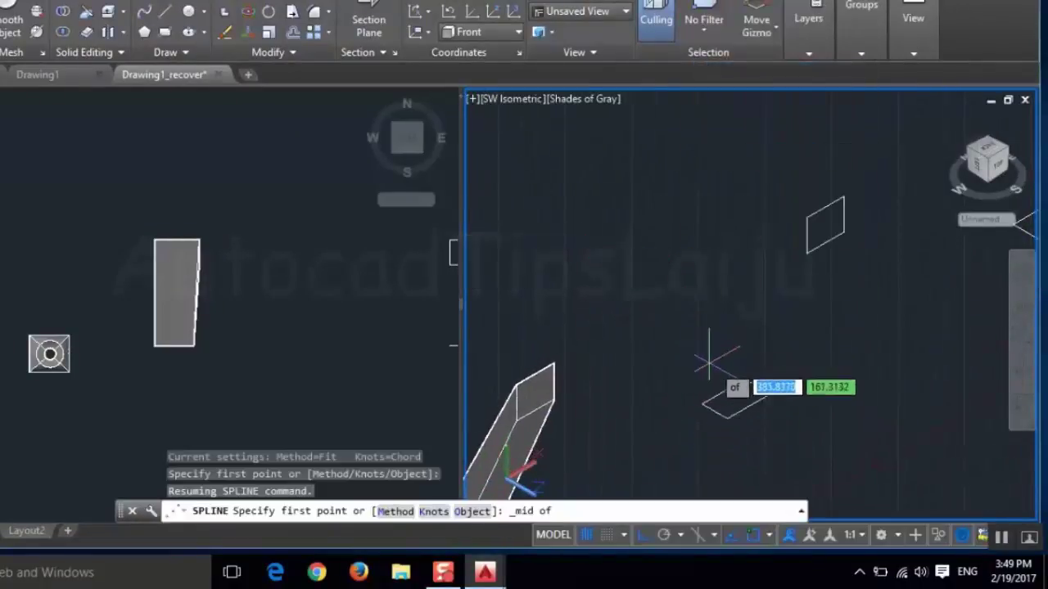
click(725, 381)
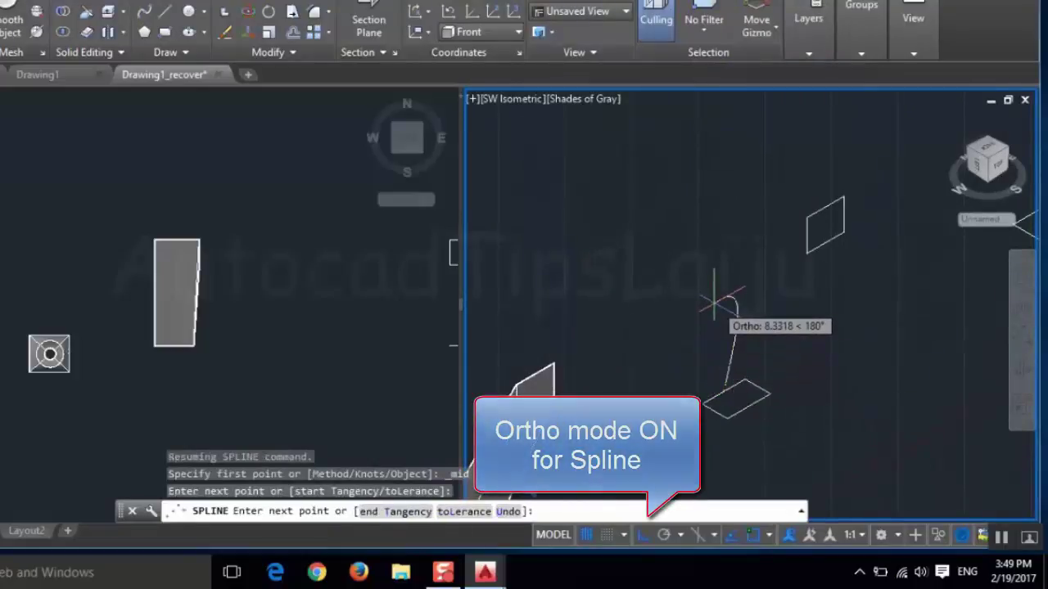
click(728, 260)
shift+right_click(765, 195)
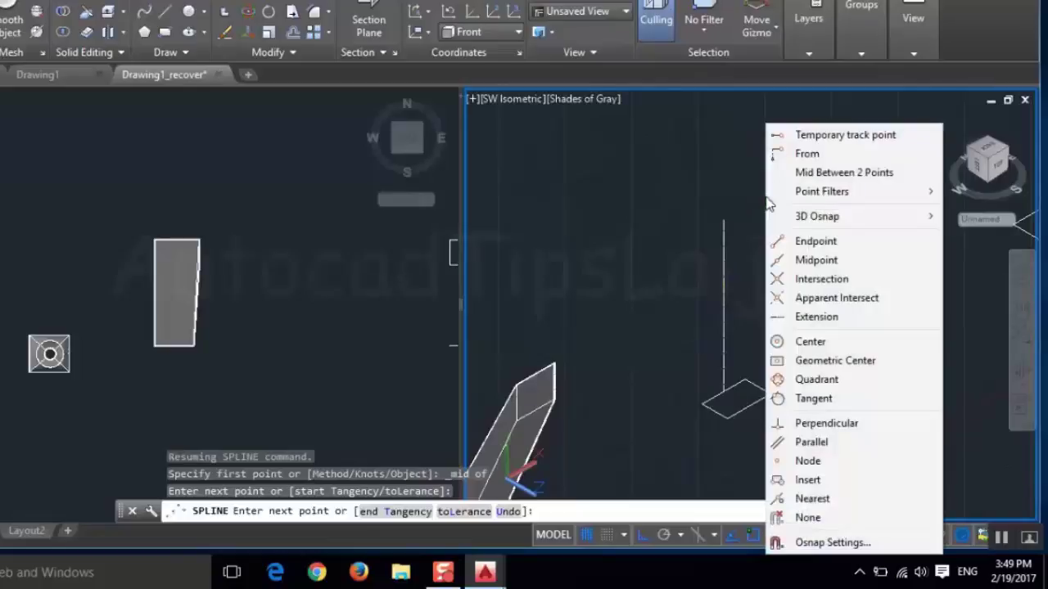
click(822, 261)
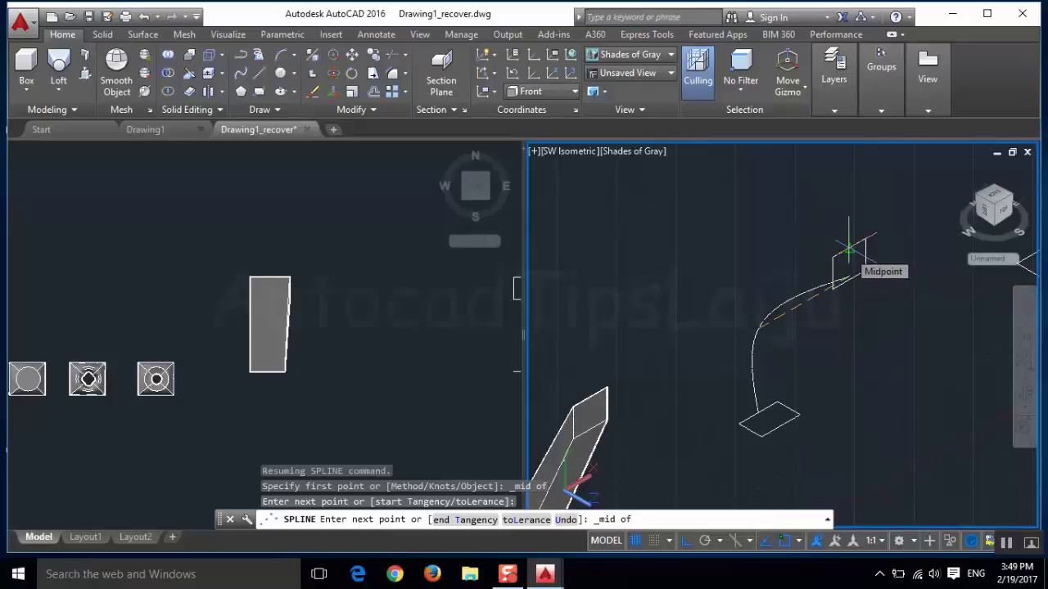
click(849, 248)
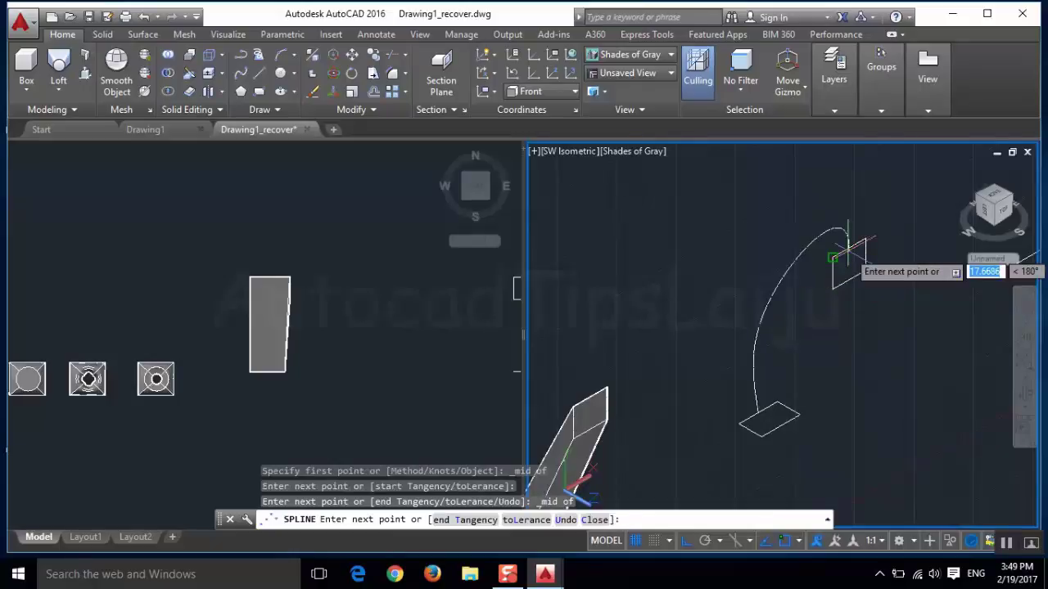
key(Return)
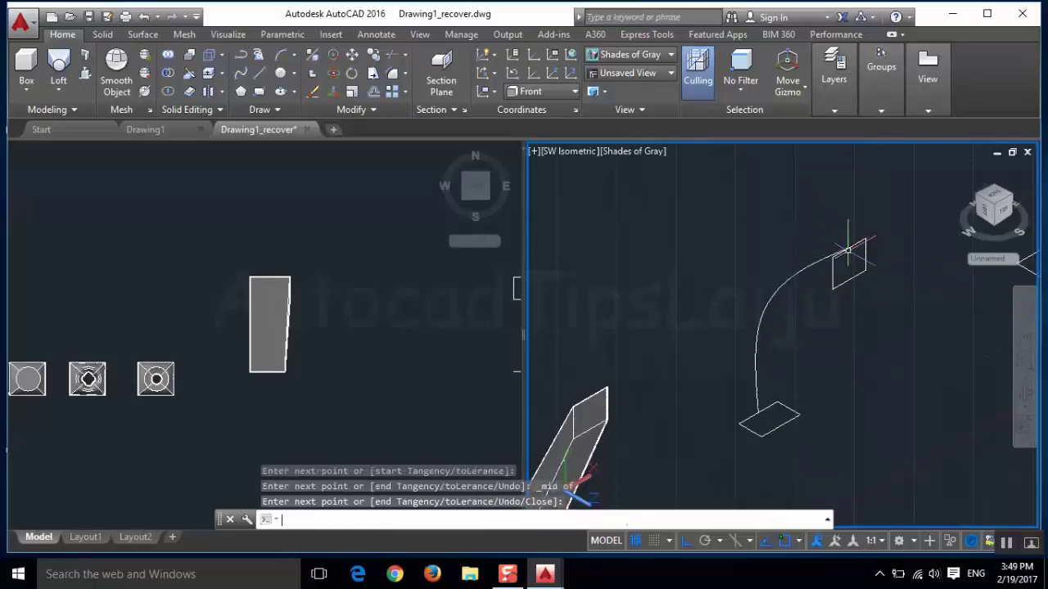
Draw a matching spline on the second copied pair, from the flat rectangle's back edge midpoint, about 73 units up, to the upright rectangle's top edge midpoint.
click(1026, 396)
mouse_move(870, 355)
mouse_down()
mouse_move(795, 374)
mouse_move(814, 393)
mouse_move(824, 382)
mouse_move(737, 379)
mouse_move(857, 365)
mouse_move(819, 383)
mouse_move(832, 386)
mouse_move(873, 368)
mouse_up()
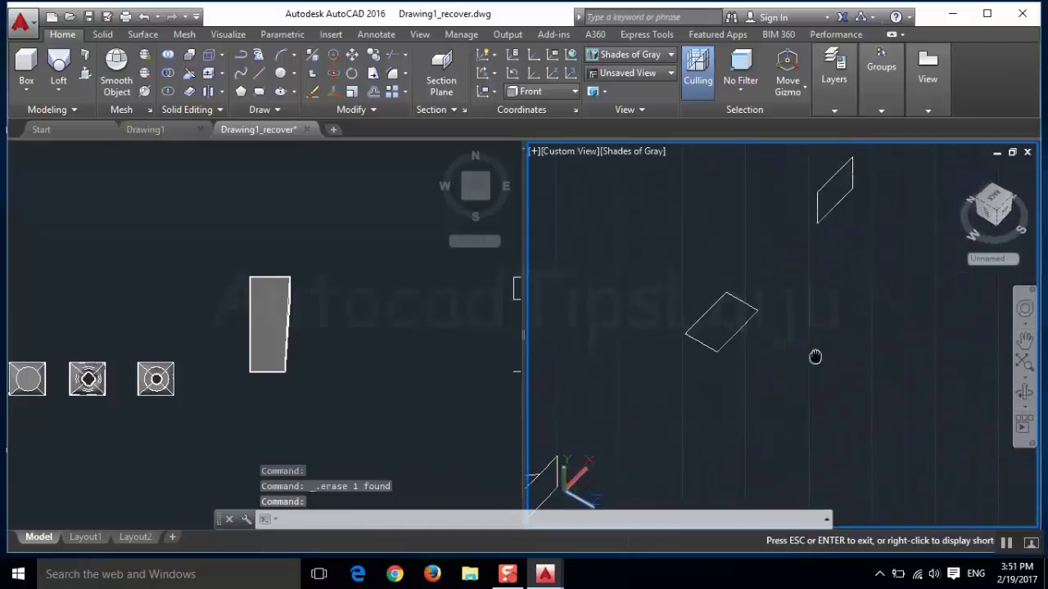
shift+middle_drag(875, 366, 857, 372)
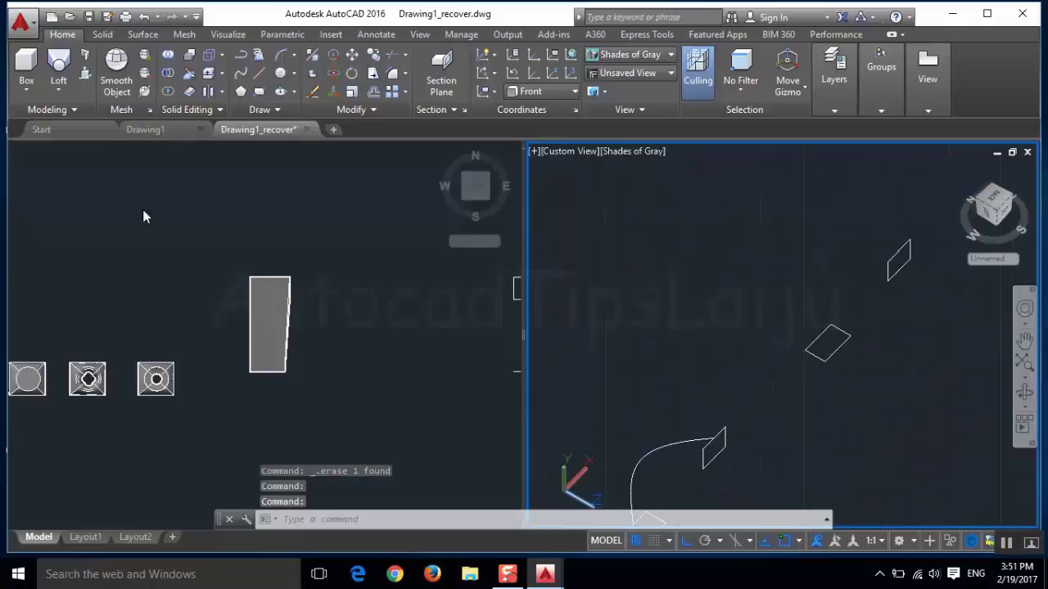
click(237, 72)
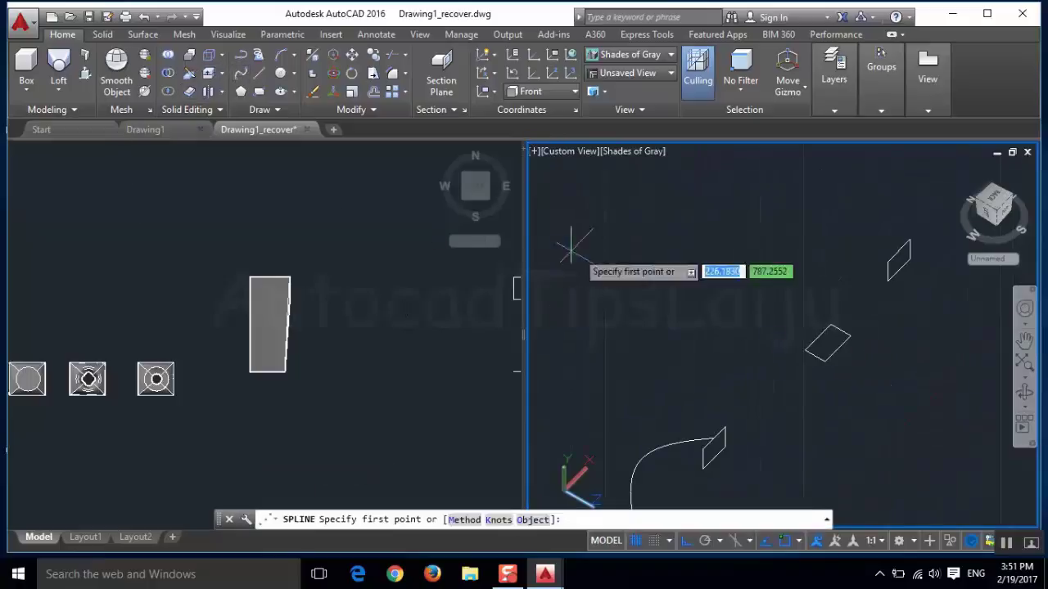
shift+right_click(719, 309)
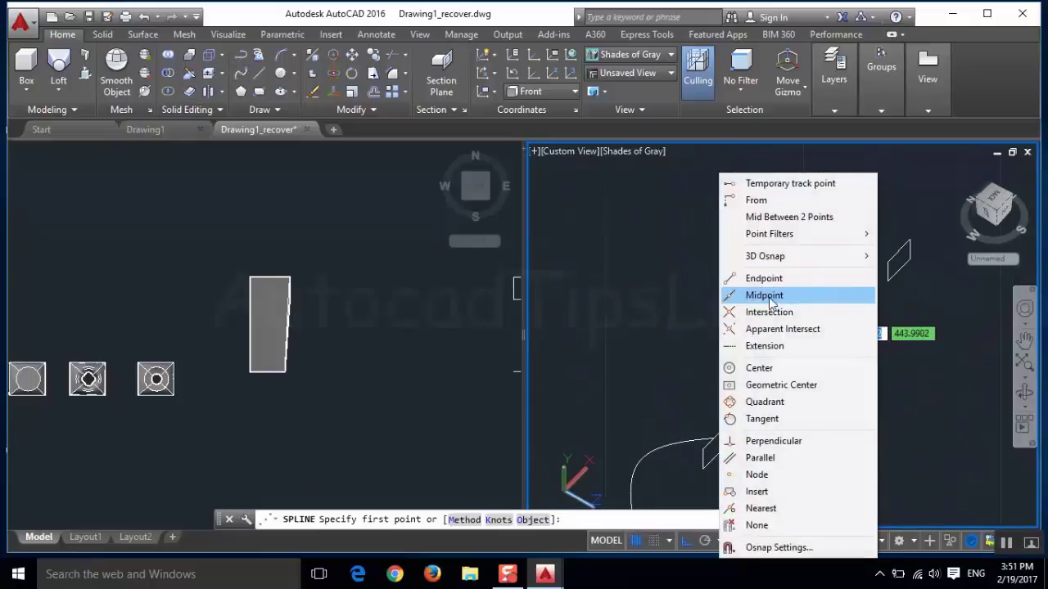
click(790, 292)
click(823, 343)
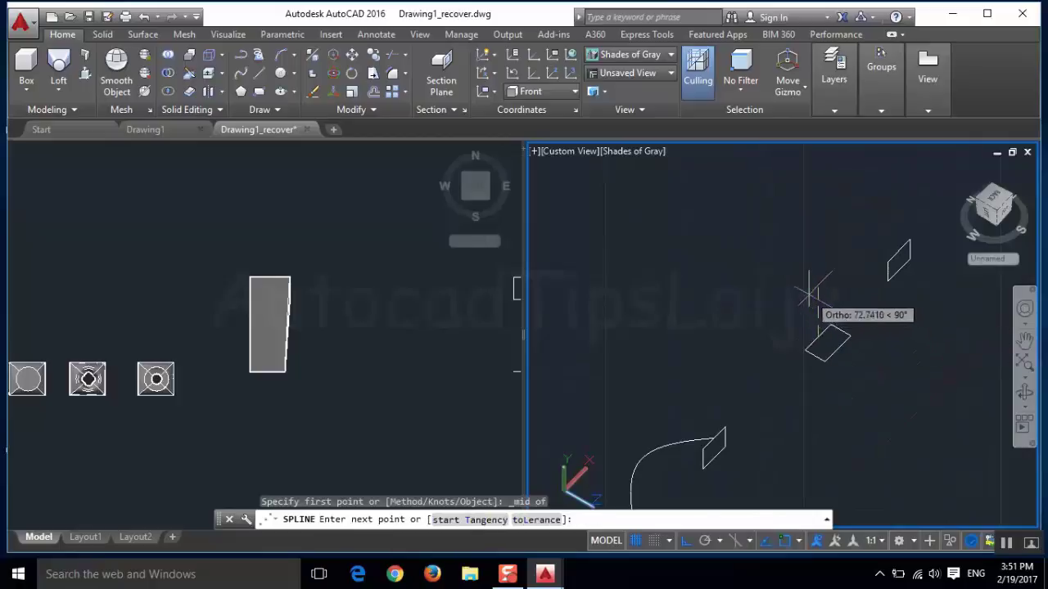
click(819, 291)
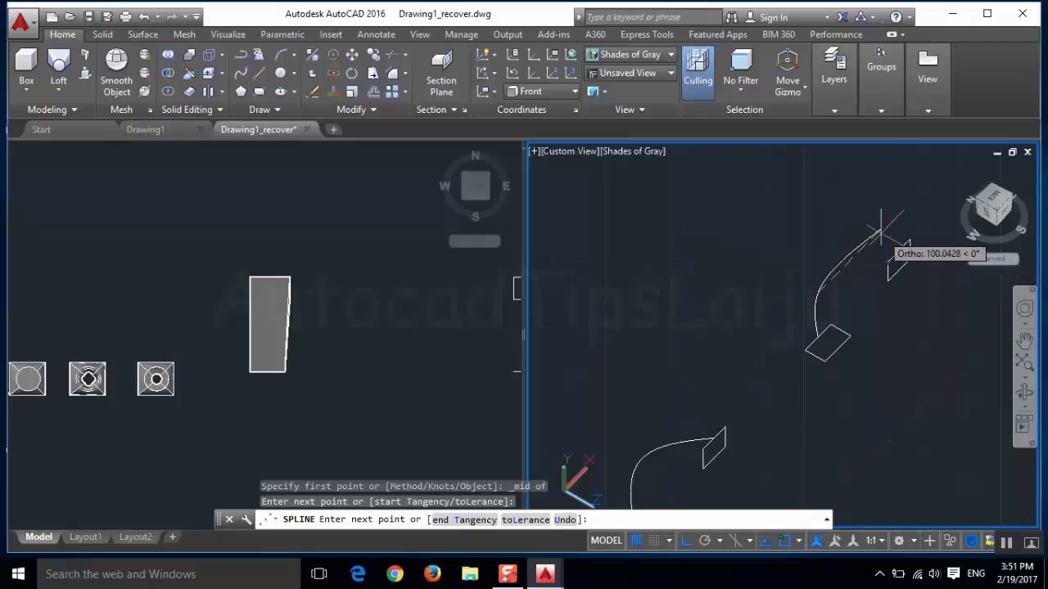
shift+right_click(881, 236)
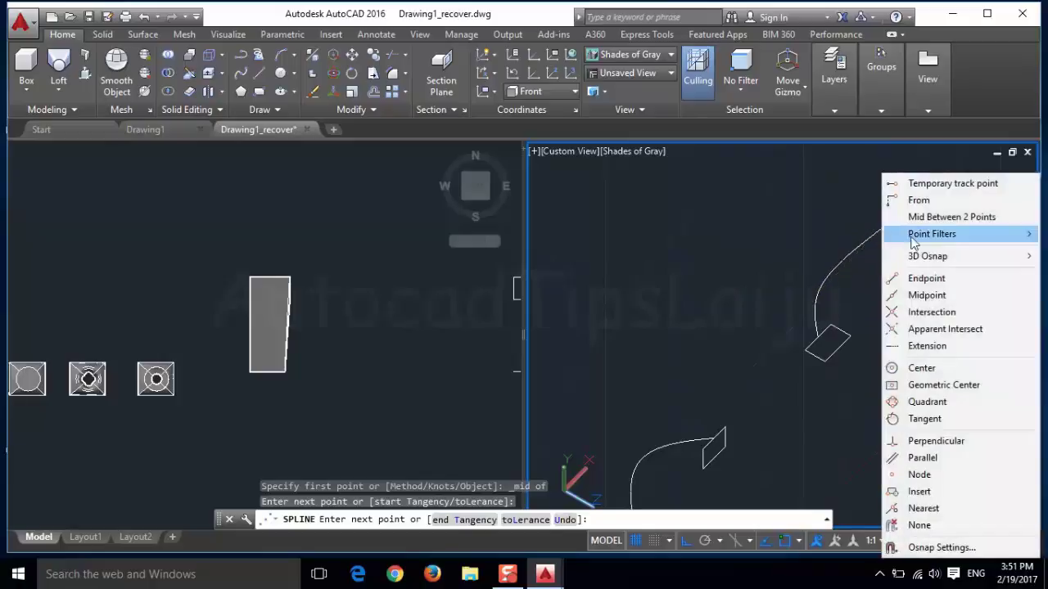
click(928, 297)
click(897, 252)
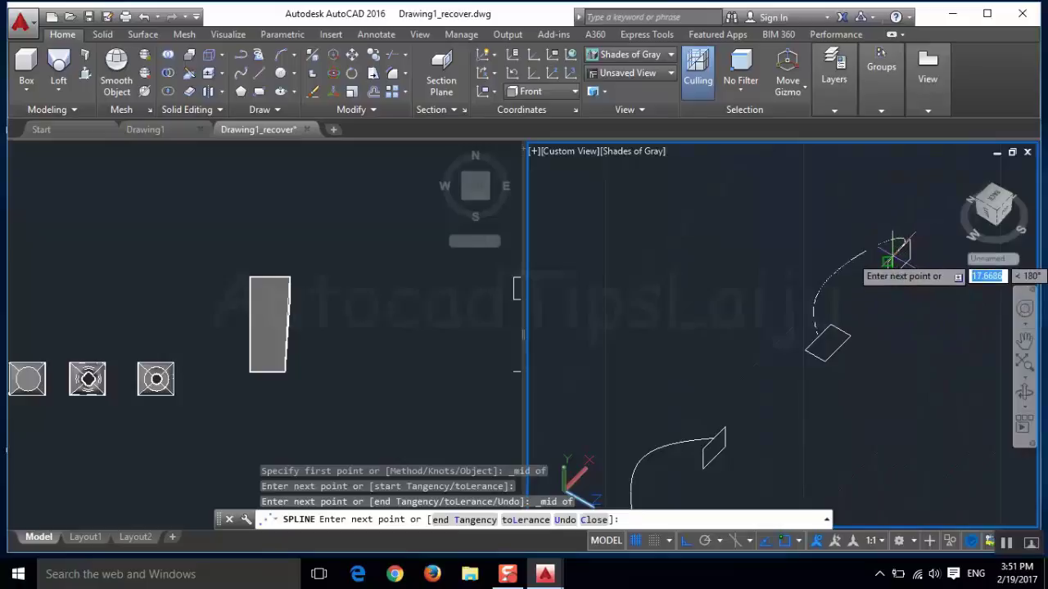
key(Return)
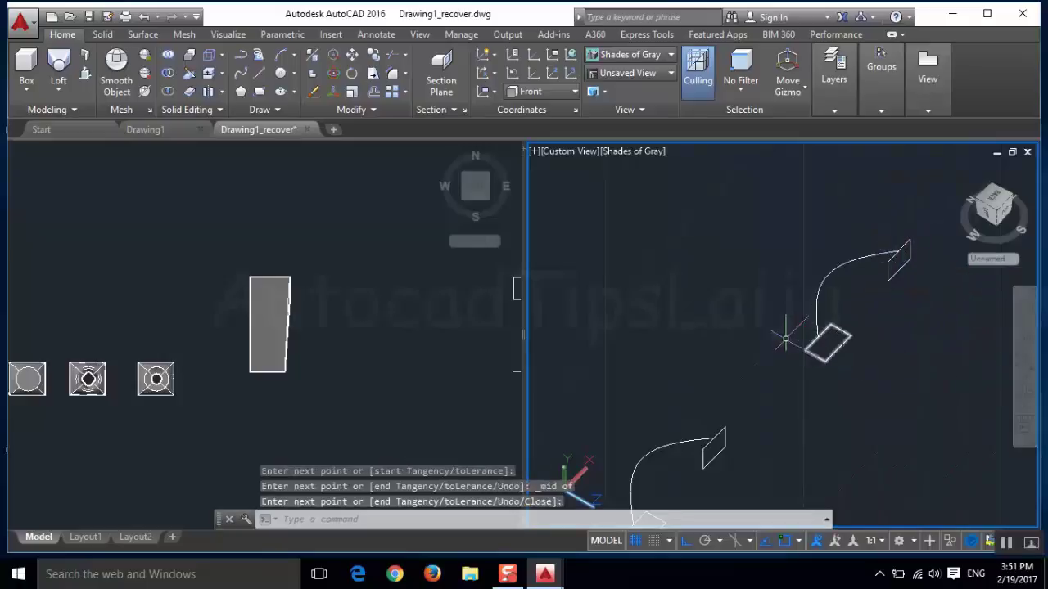
Draw a second spline on the second copied pair, from the flat rectangle's front edge midpoint, about 44 units along Z, to the upright rectangle's bottom edge midpoint.
click(240, 73)
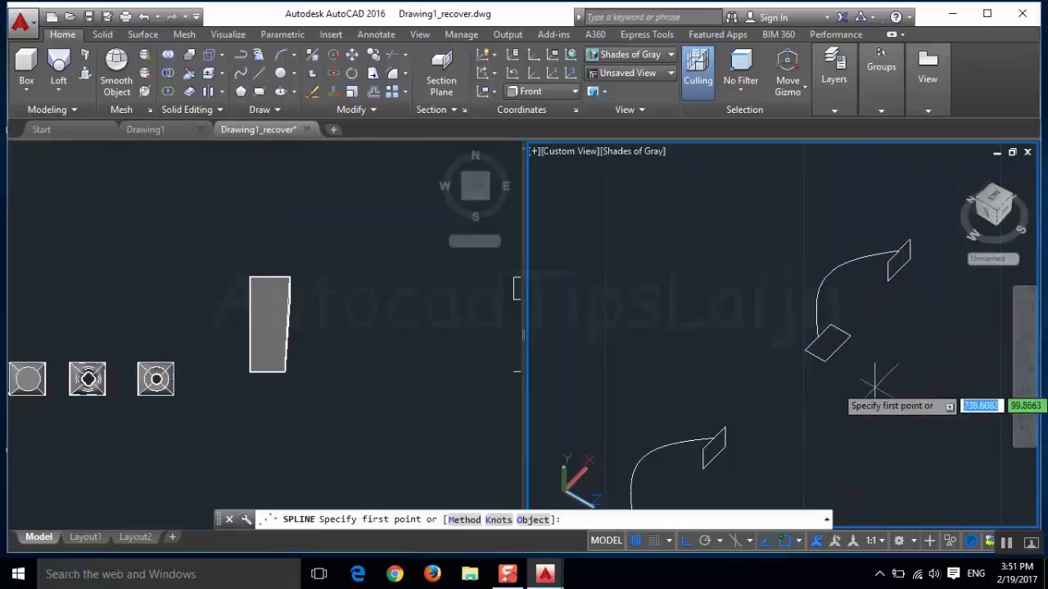
shift+right_click(855, 362)
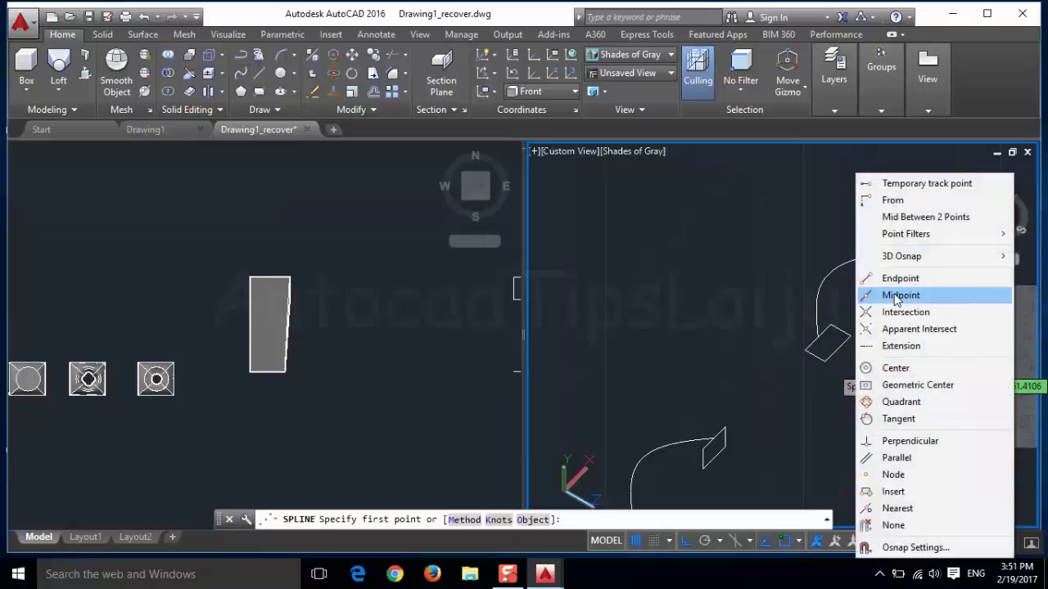
click(898, 294)
click(845, 346)
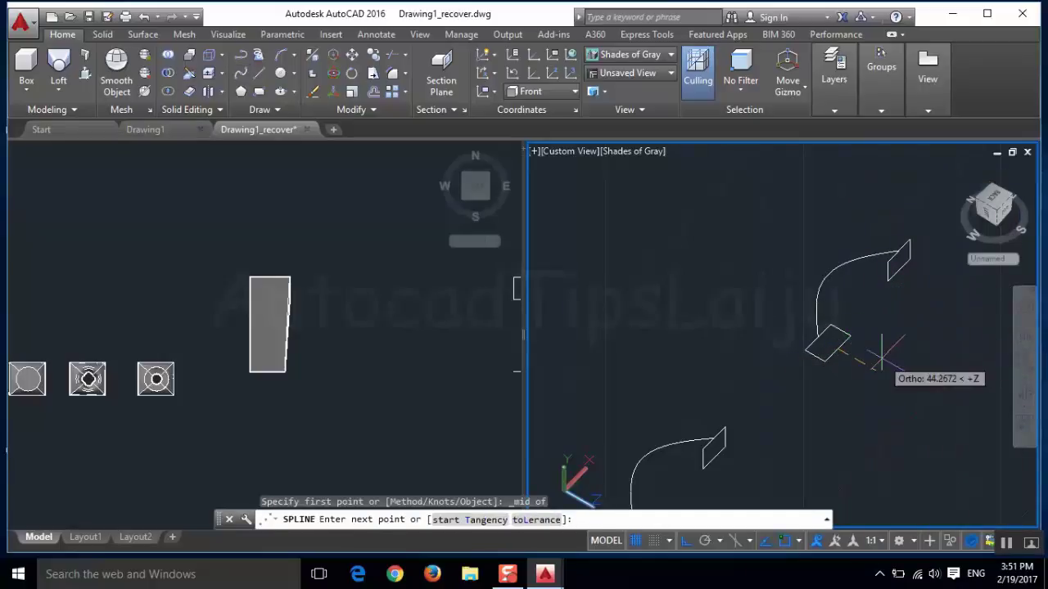
click(880, 358)
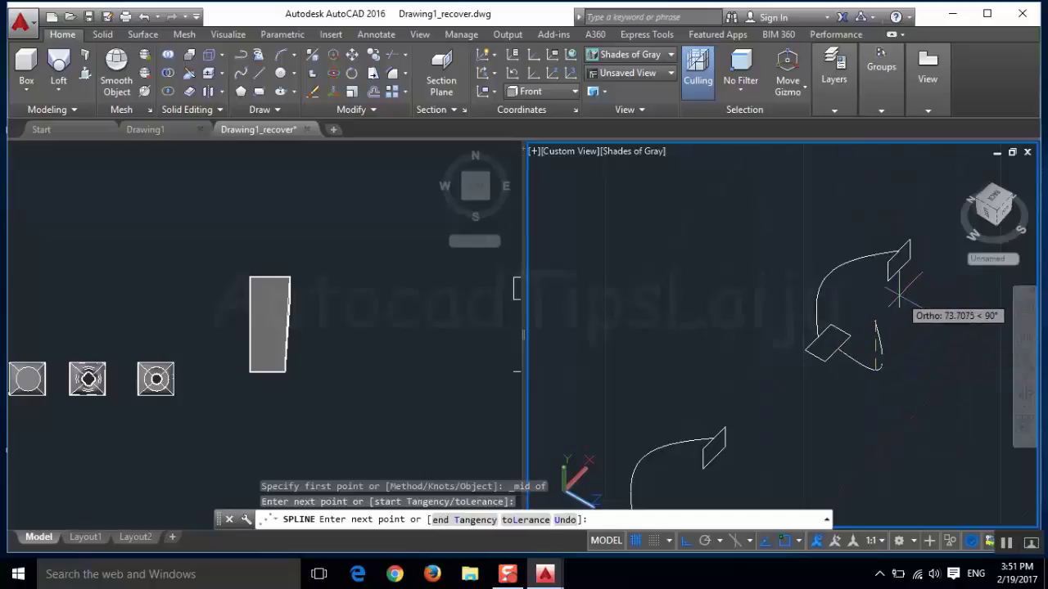
shift+right_click(892, 344)
click(926, 295)
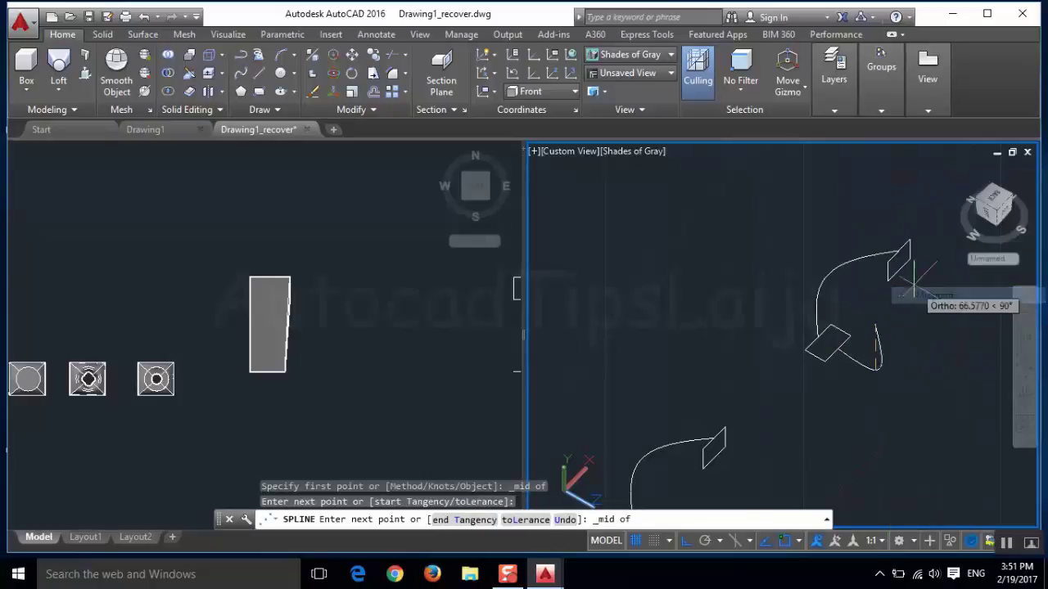
click(905, 262)
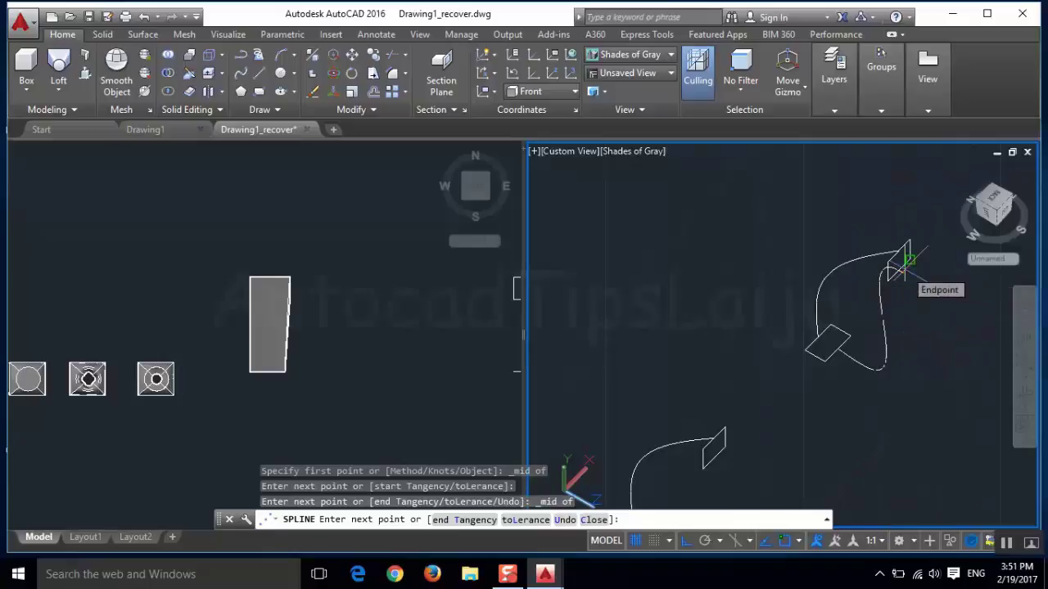
key(Return)
Loft a solid from the first copied pair's flat rectangle to its upright rectangle, using the Path option with their spline.
shift+middle_drag(906, 262, 649, 400)
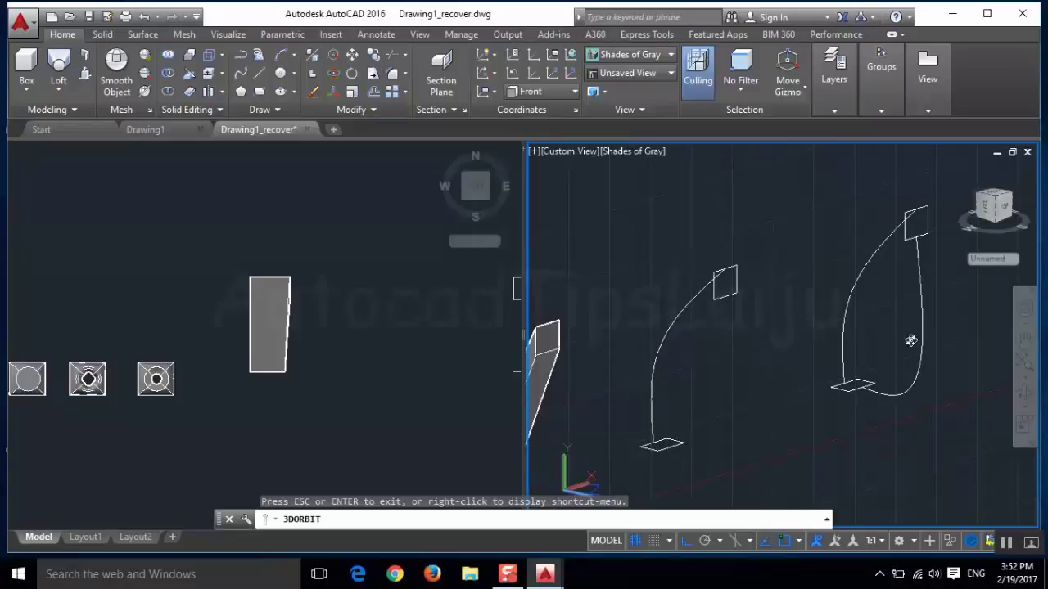
key(Escape)
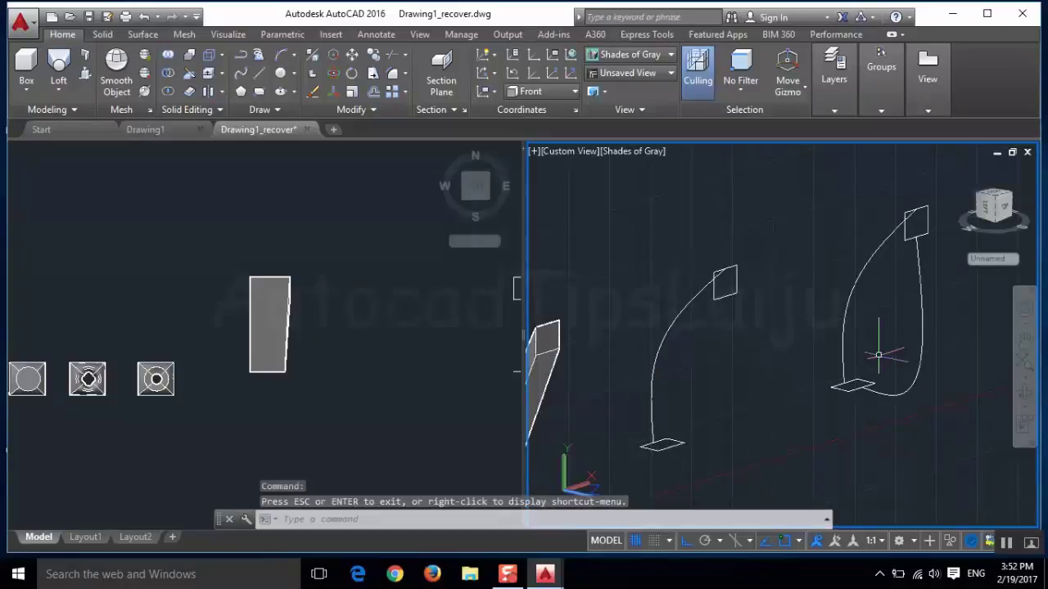
click(64, 73)
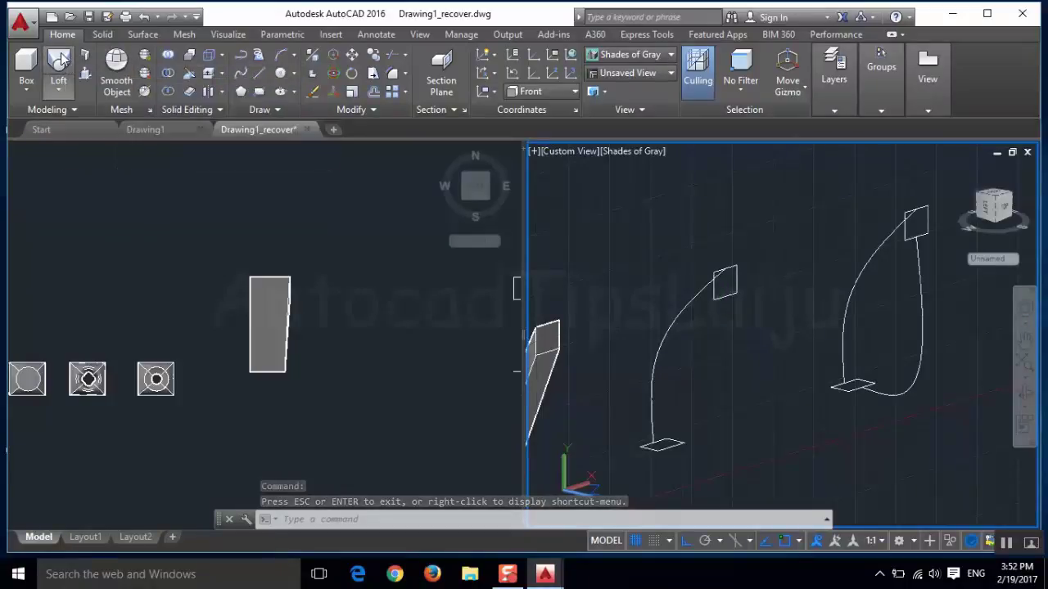
click(658, 447)
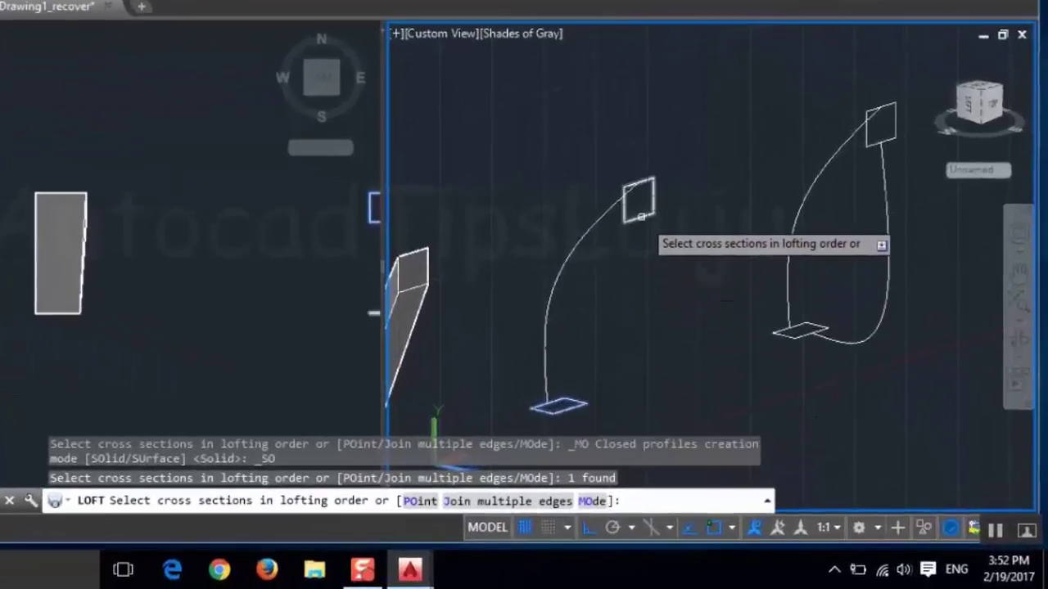
click(641, 215)
key(Return)
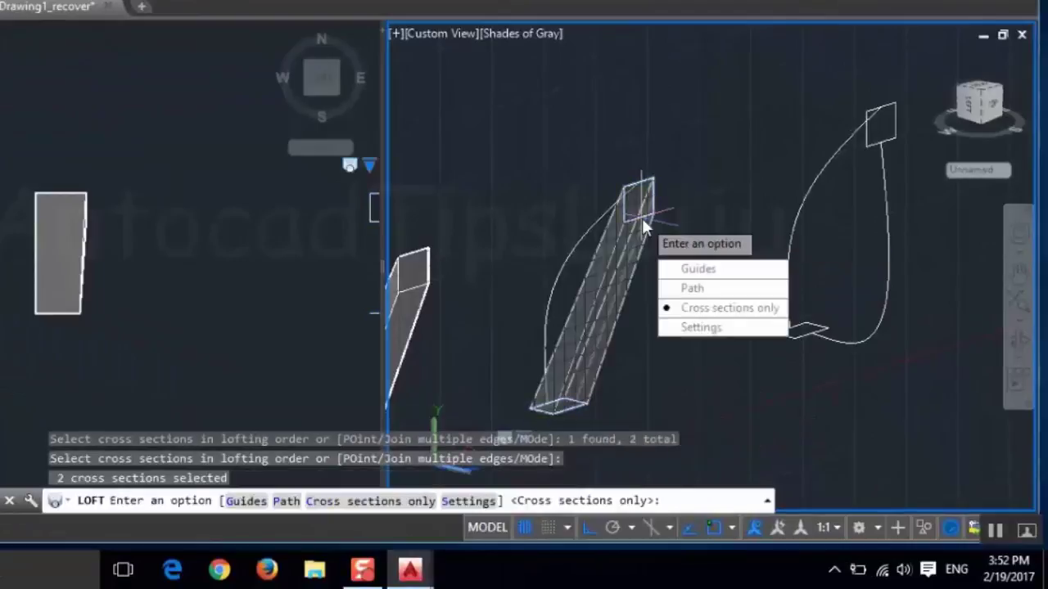
click(698, 290)
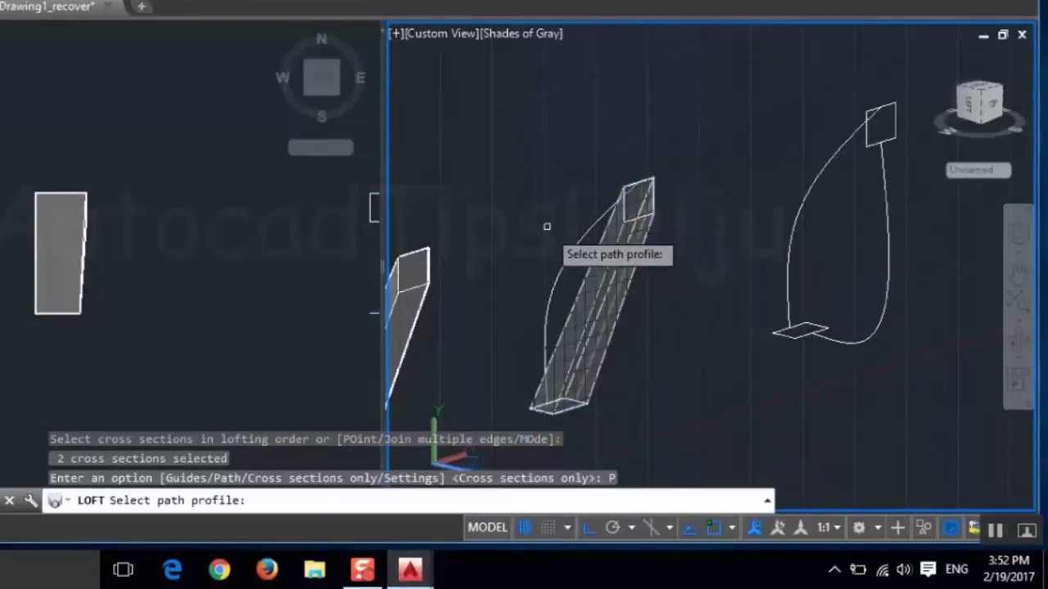
click(567, 258)
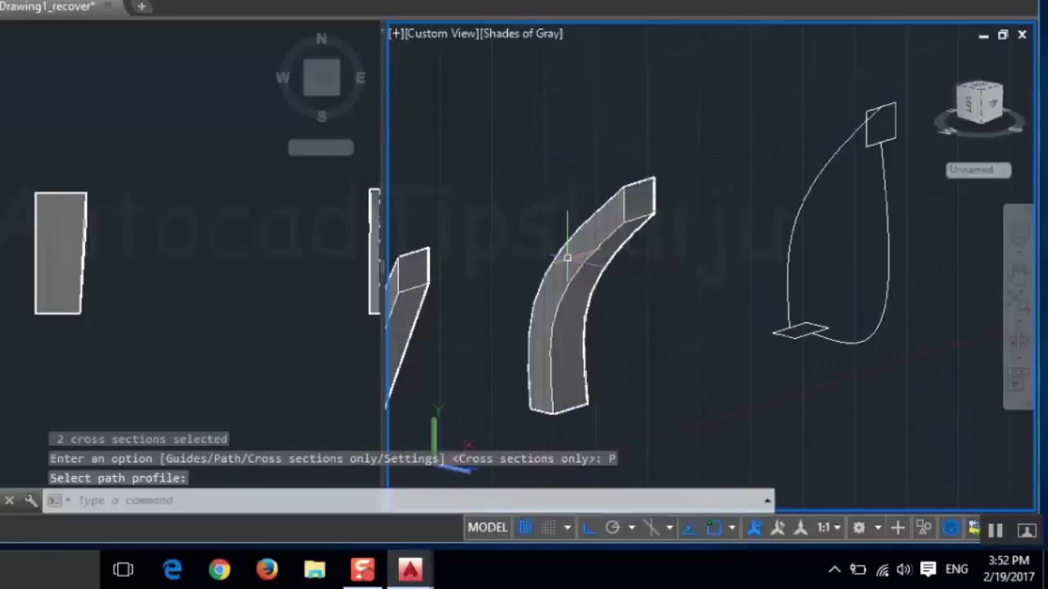
Loft a solid from the second copied pair's flat rectangle to its upright rectangle, using the Guides option with both splines.
key(Return)
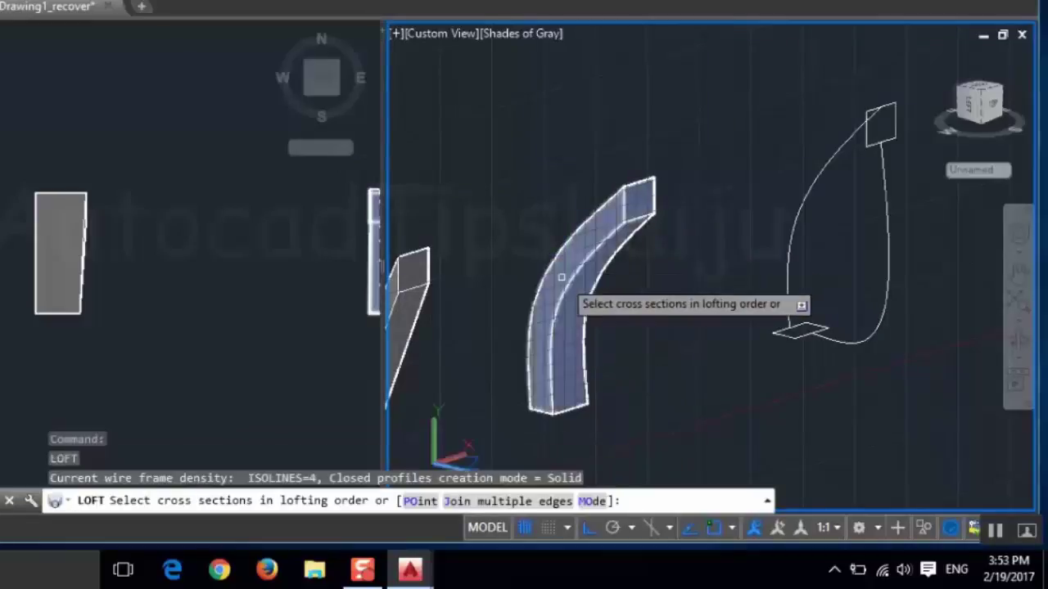
middle_drag(631, 277, 768, 228)
key(Escape)
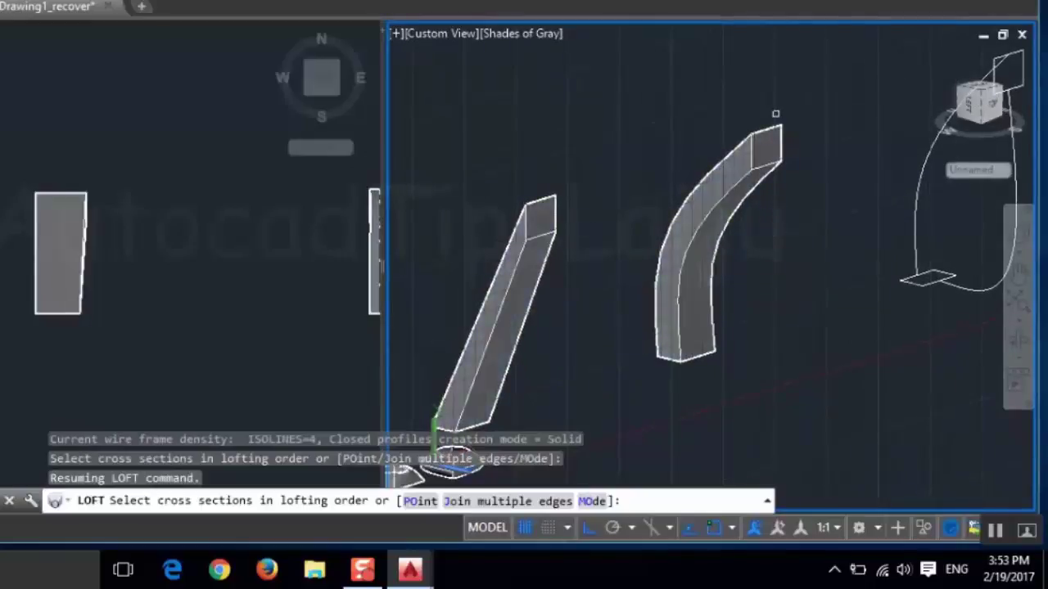
middle_drag(806, 223, 666, 227)
scroll(671, 225, down, 2)
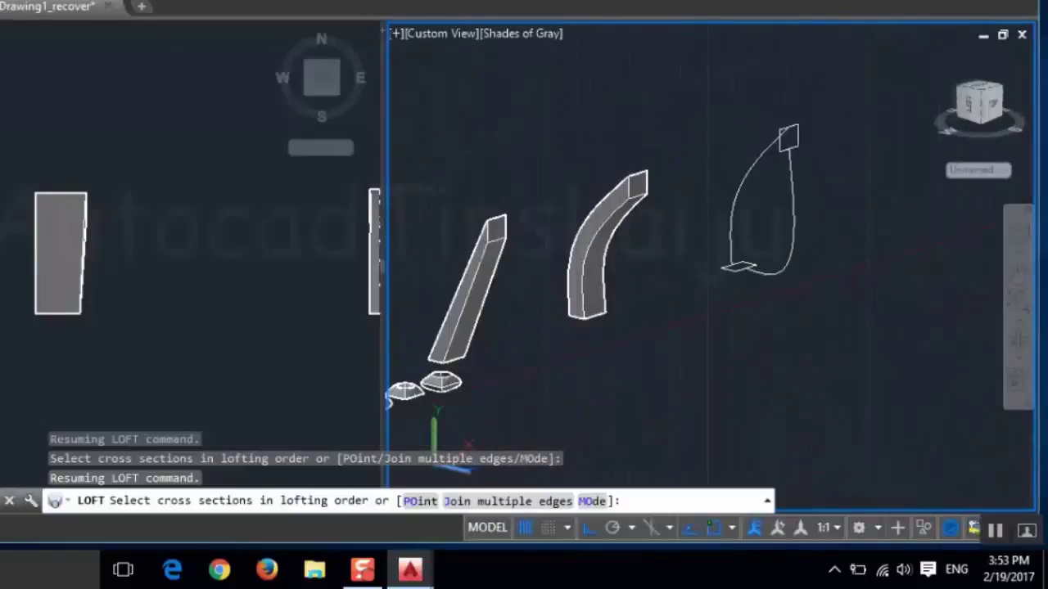
click(131, 2)
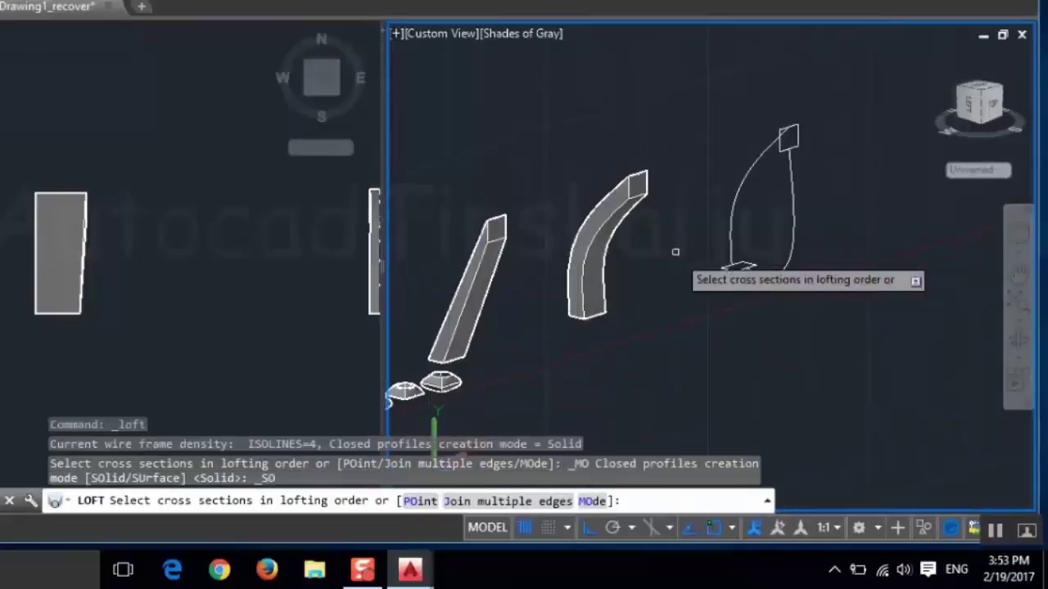
click(732, 269)
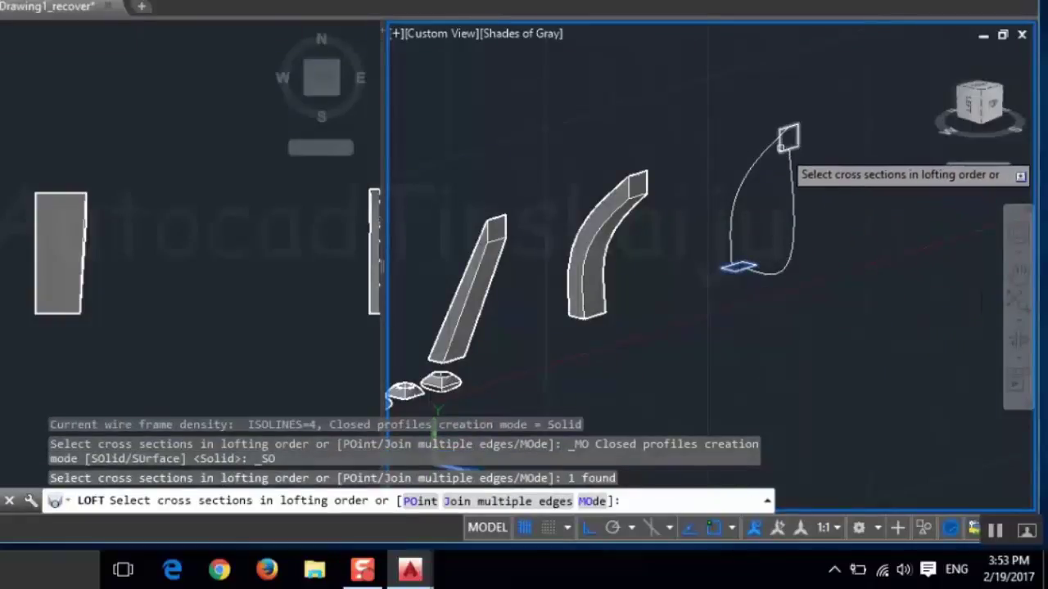
click(780, 143)
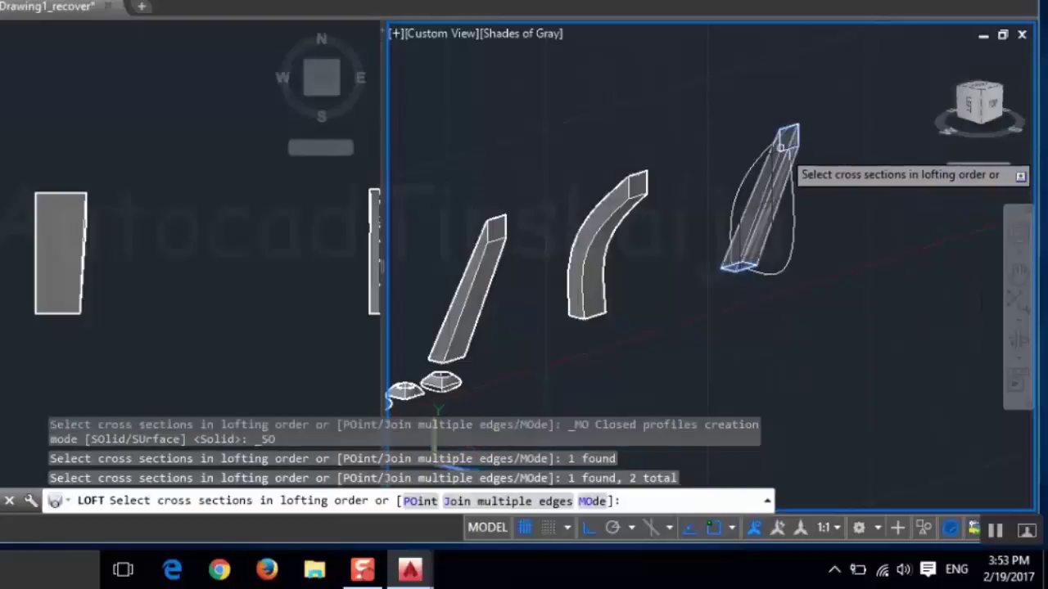
right_click(691, 141)
click(735, 157)
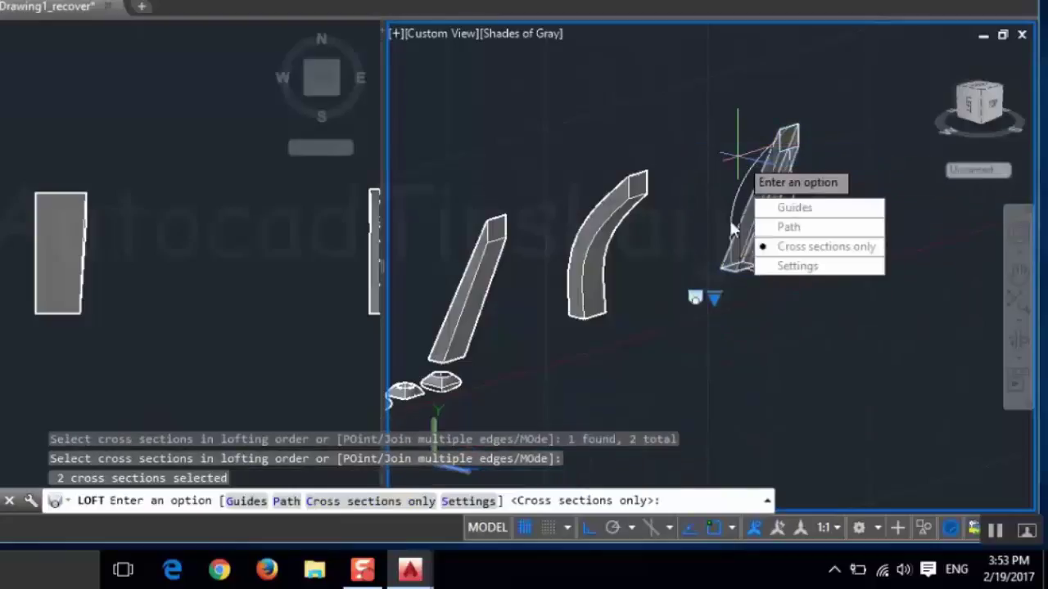
click(795, 209)
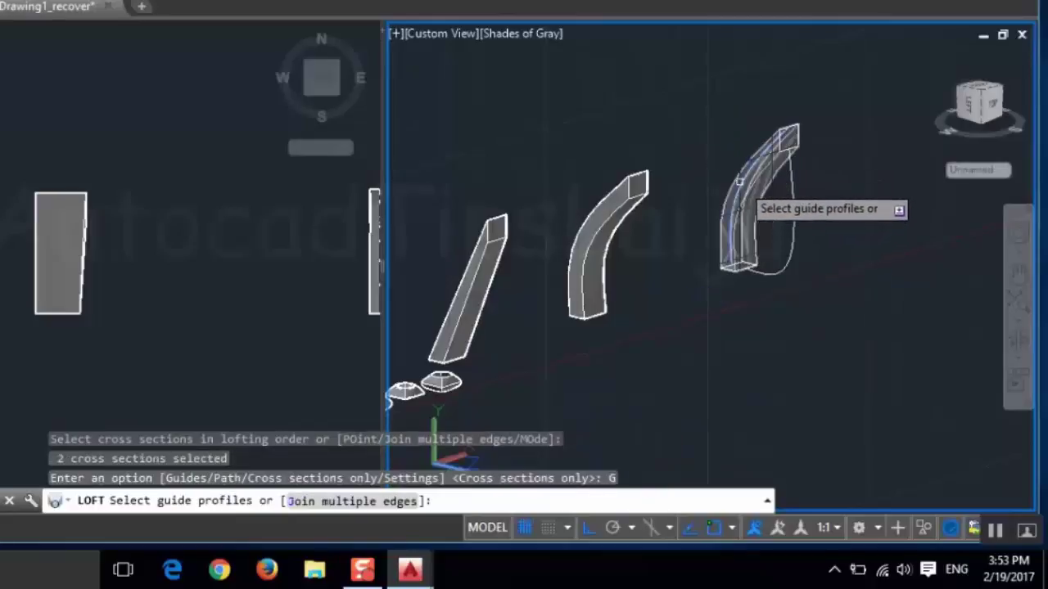
click(739, 182)
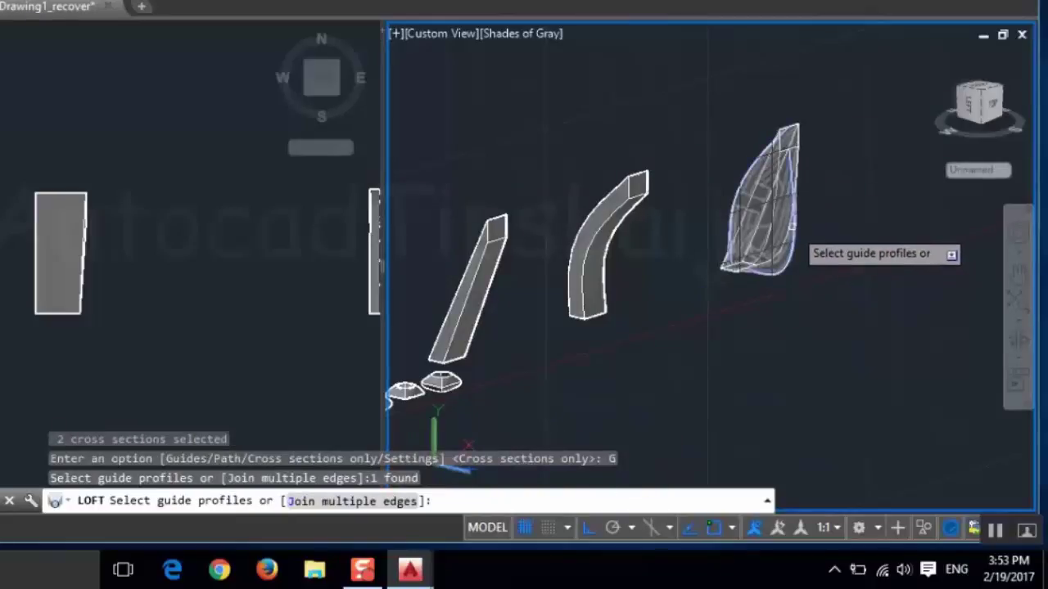
click(791, 227)
key(Return)
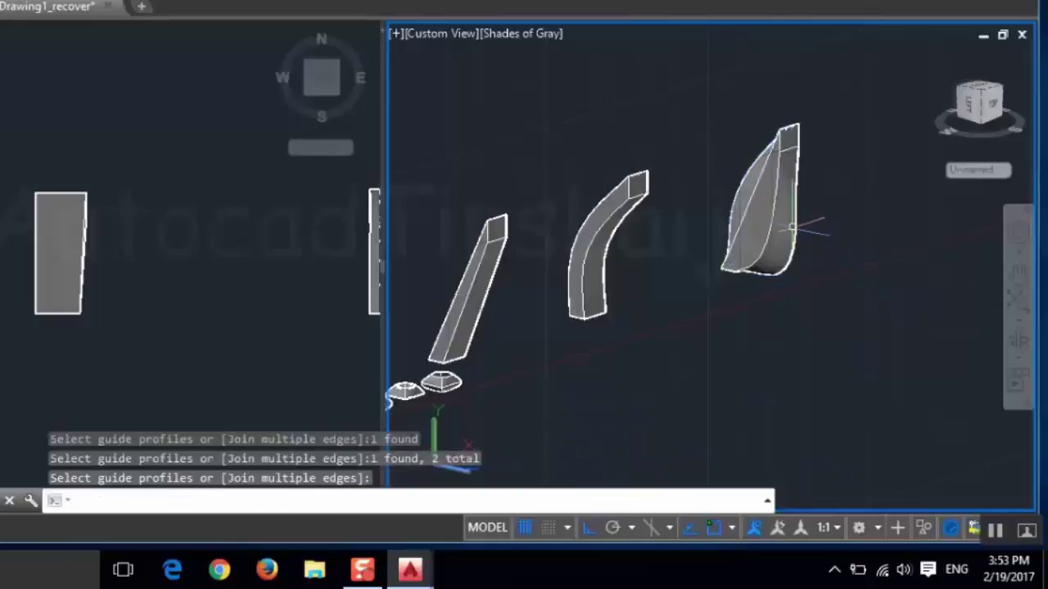
drag(754, 318, 546, 420)
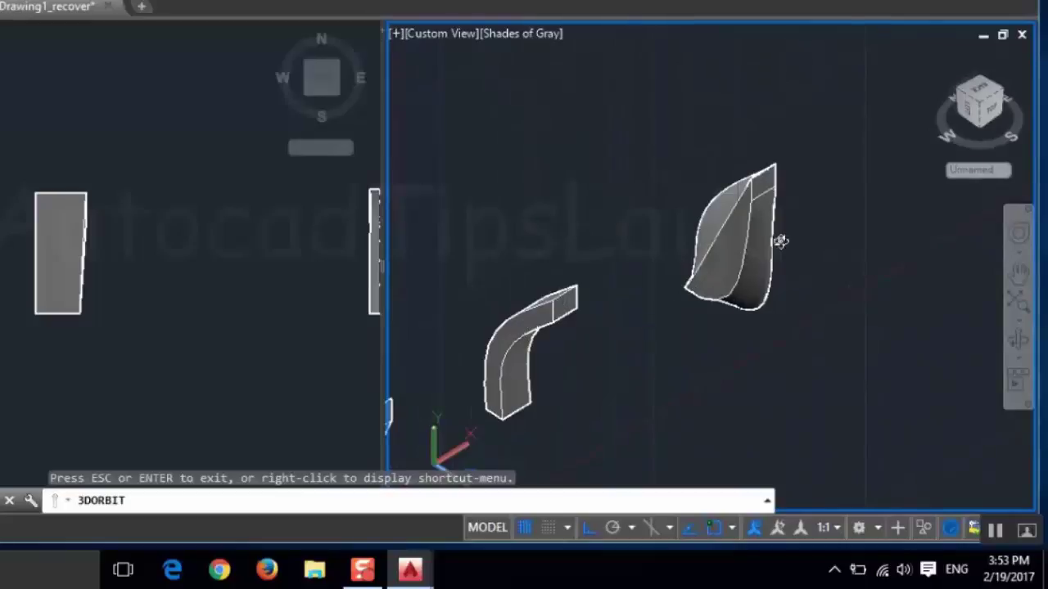
drag(781, 241, 401, 463)
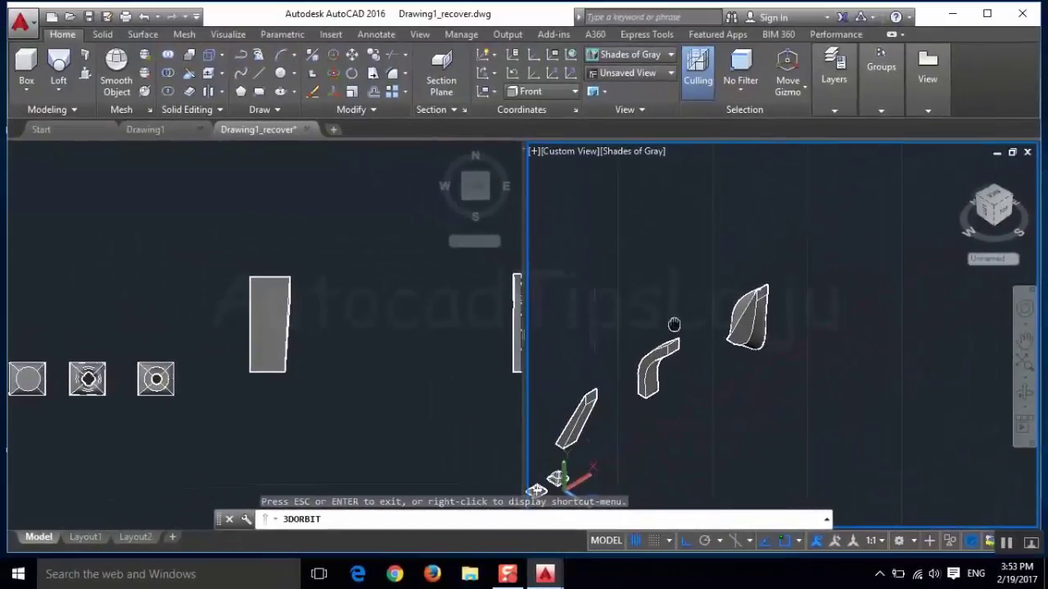
middle_drag(674, 325, 778, 262)
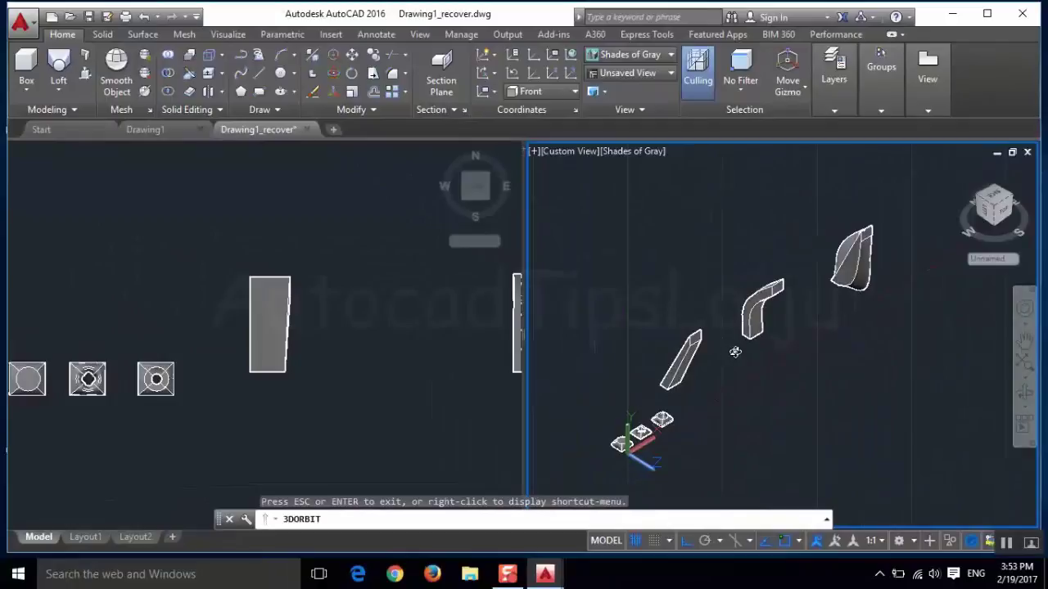